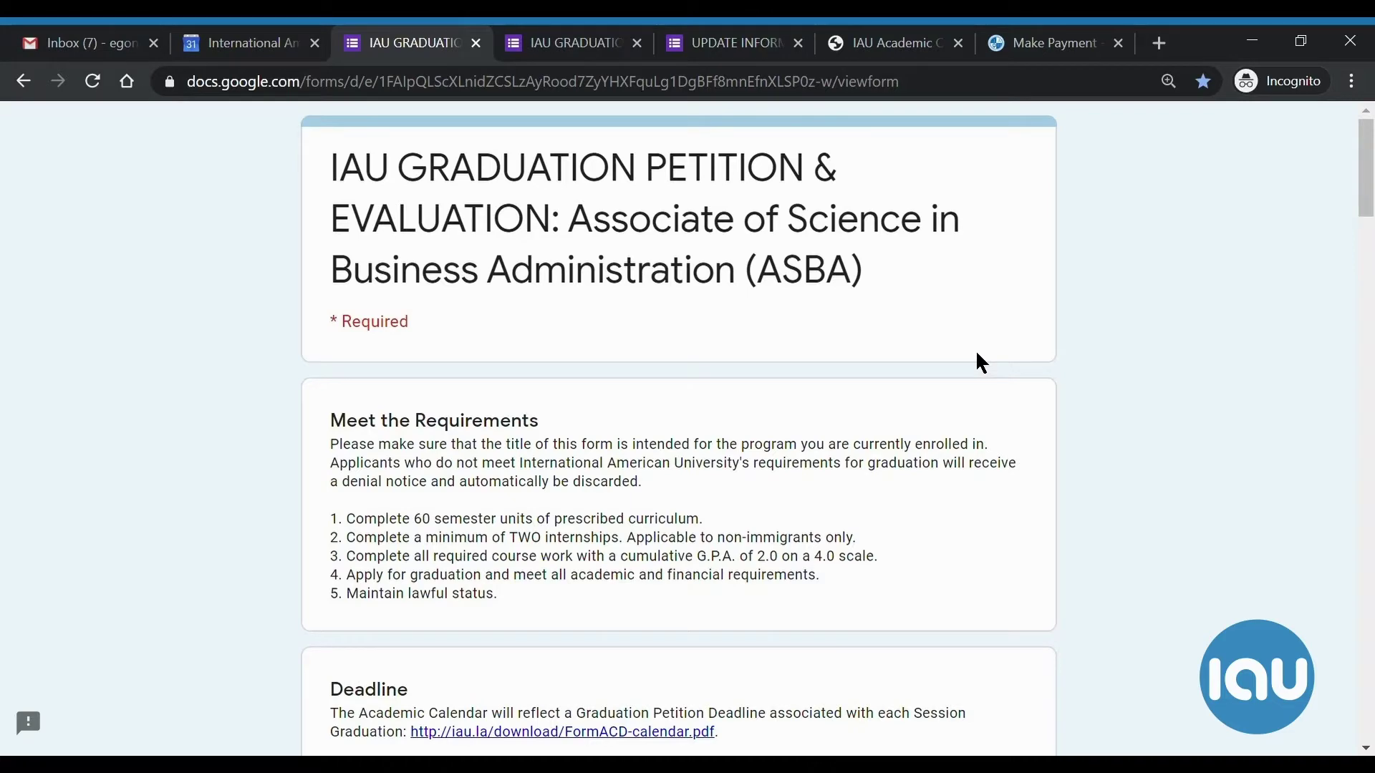
Step: Compare the BBA and ASBA graduation petition forms, scrolling through the ASBA form
{"action": "left_click", "coordinate": [555, 48]}
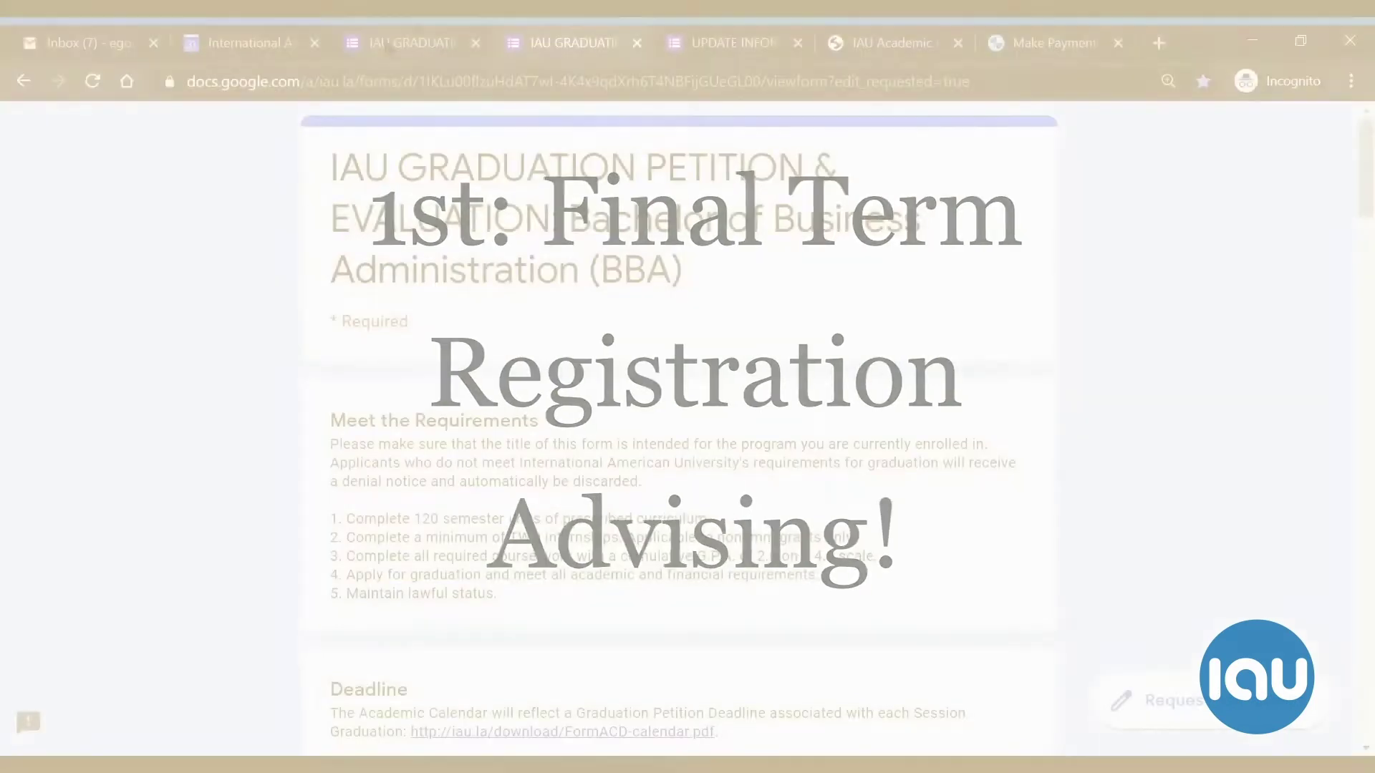
{"action": "left_click", "coordinate": [387, 48]}
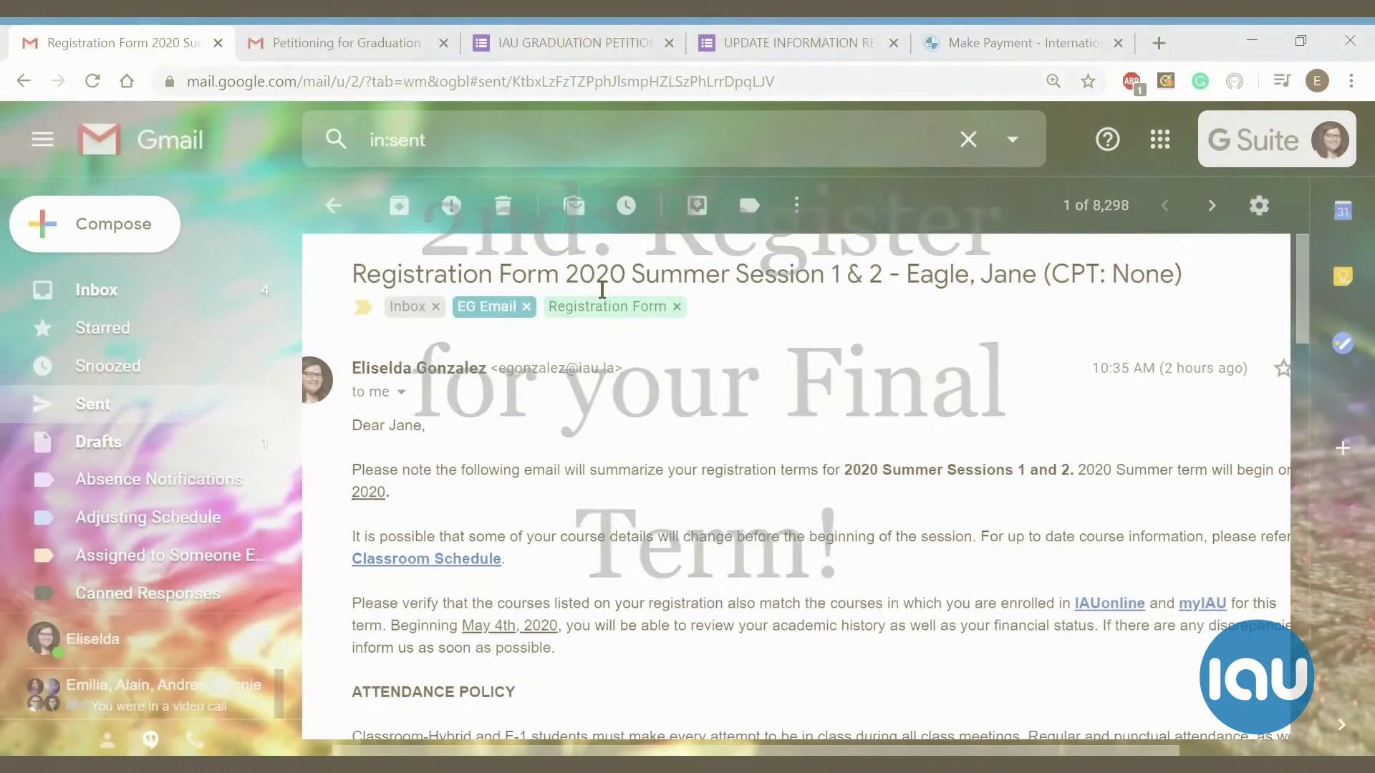
{"action": "scroll", "coordinate": [712, 448], "scroll_direction": "down", "scroll_amount": 10}
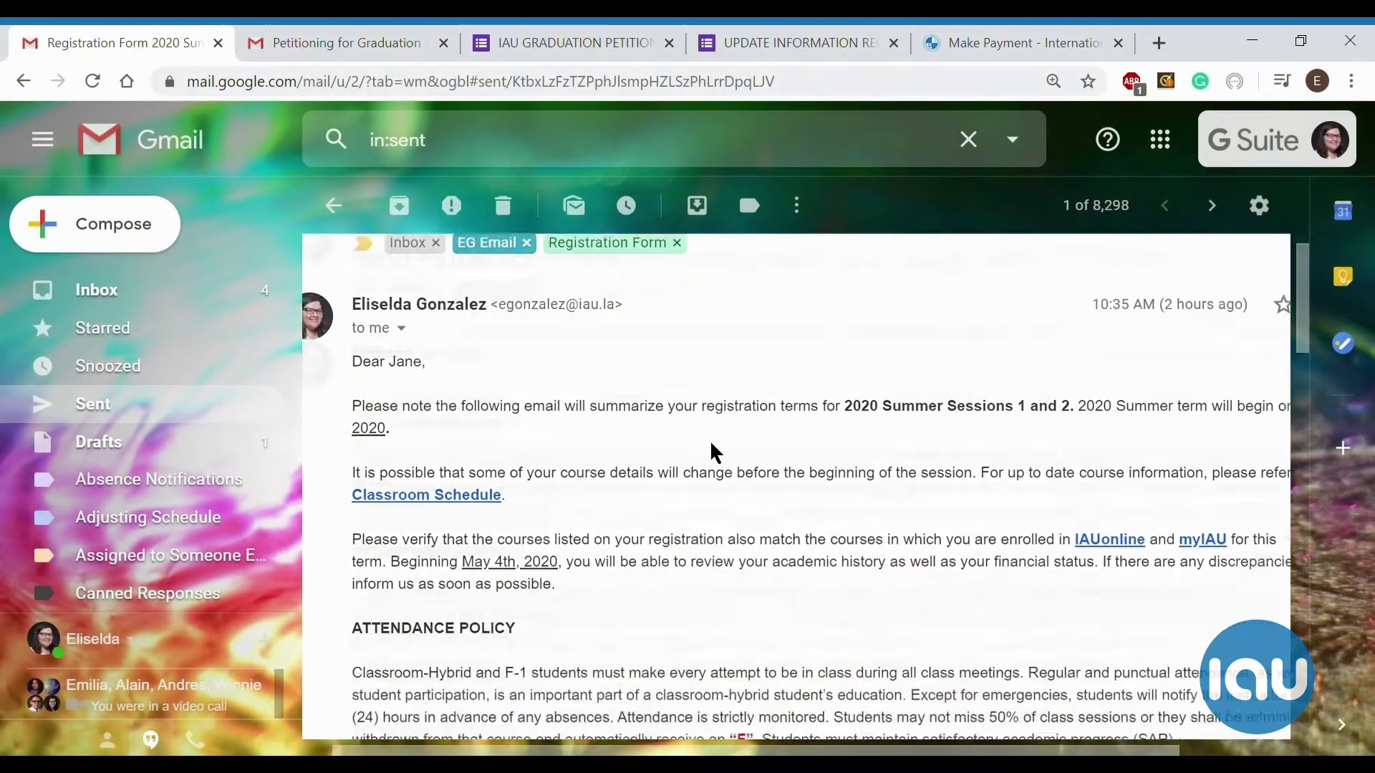
{"action": "scroll", "coordinate": [712, 448], "scroll_direction": "down", "scroll_amount": 4}
{"action": "scroll", "coordinate": [712, 447], "scroll_direction": "up", "scroll_amount": 15}
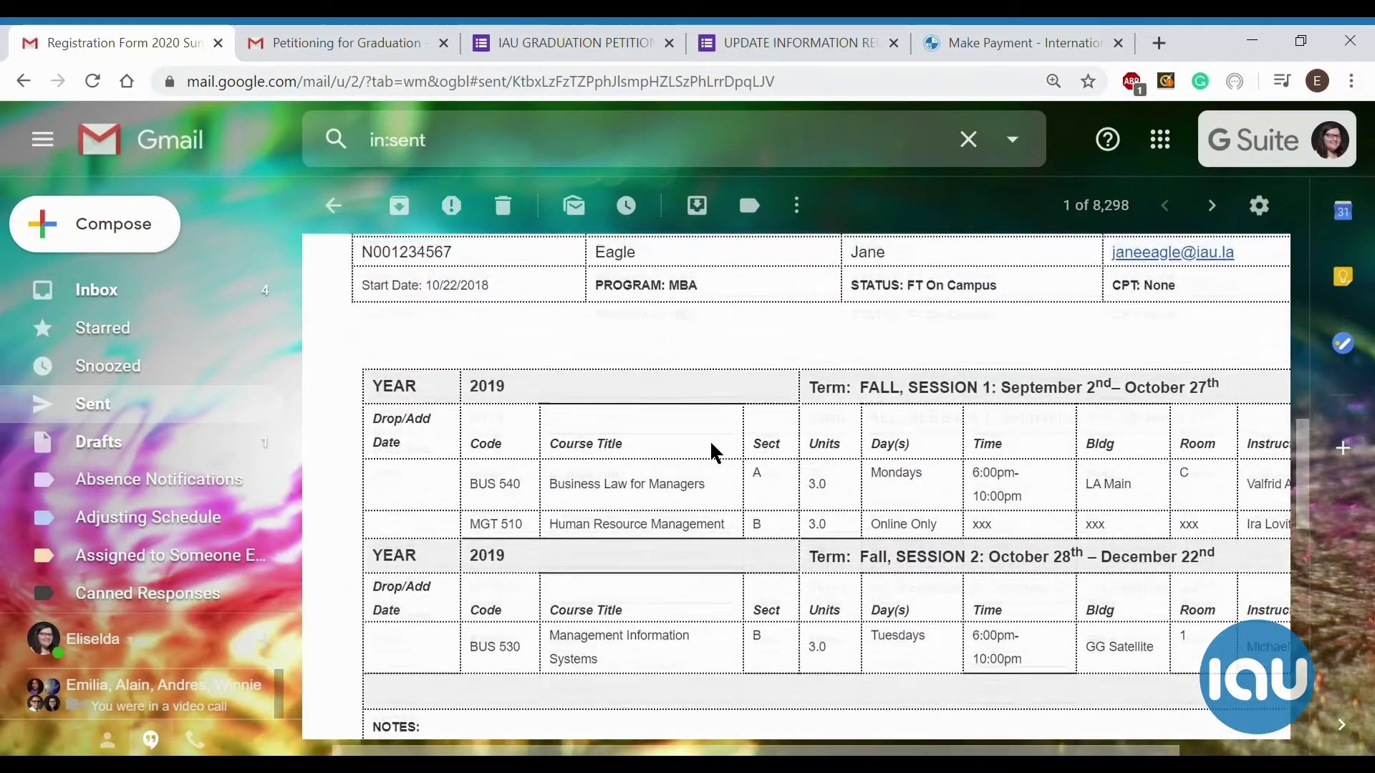
{"action": "scroll", "coordinate": [714, 452], "scroll_direction": "up", "scroll_amount": 2}
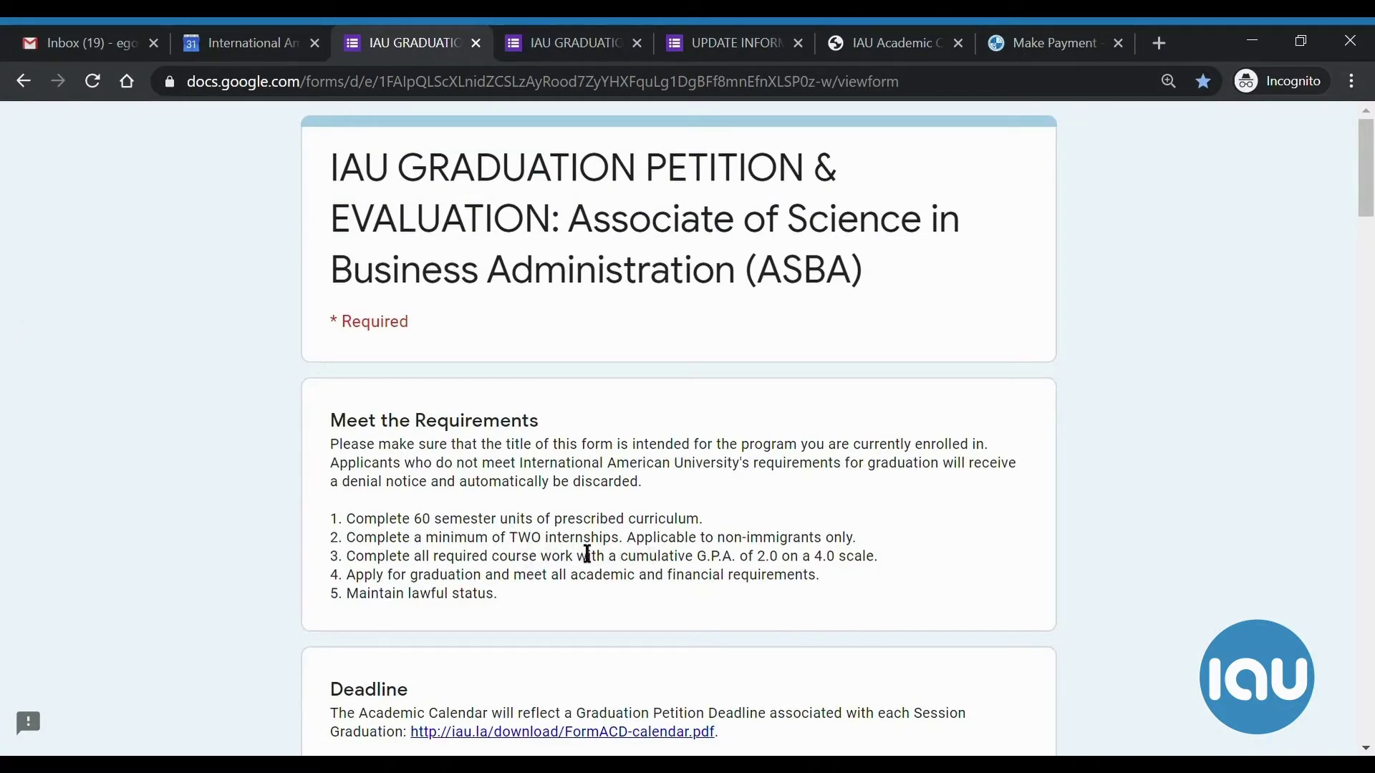
Step: Check the BBA form again, then open the FormACD-calendar.pdf link under Deadline on the ASBA form
{"action": "left_click", "coordinate": [580, 44]}
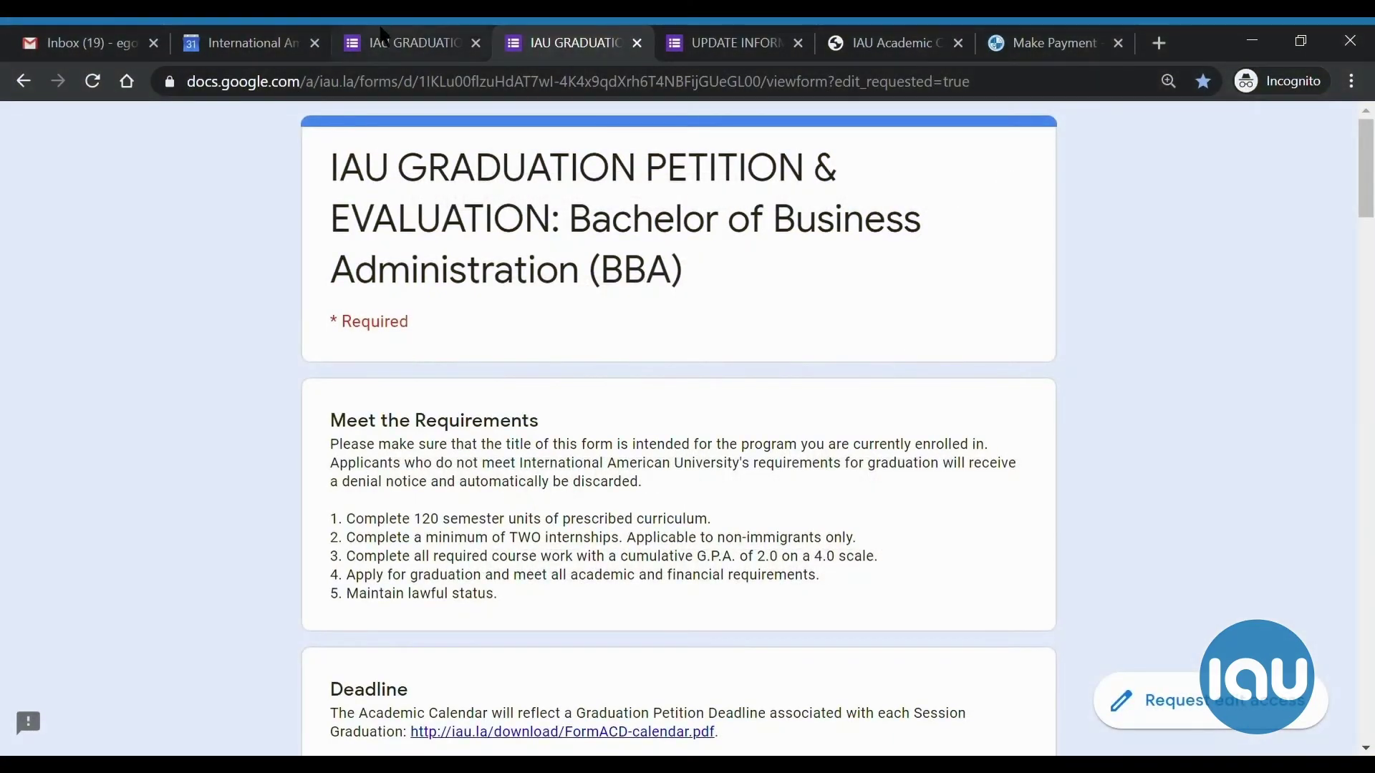
{"action": "left_click", "coordinate": [382, 36]}
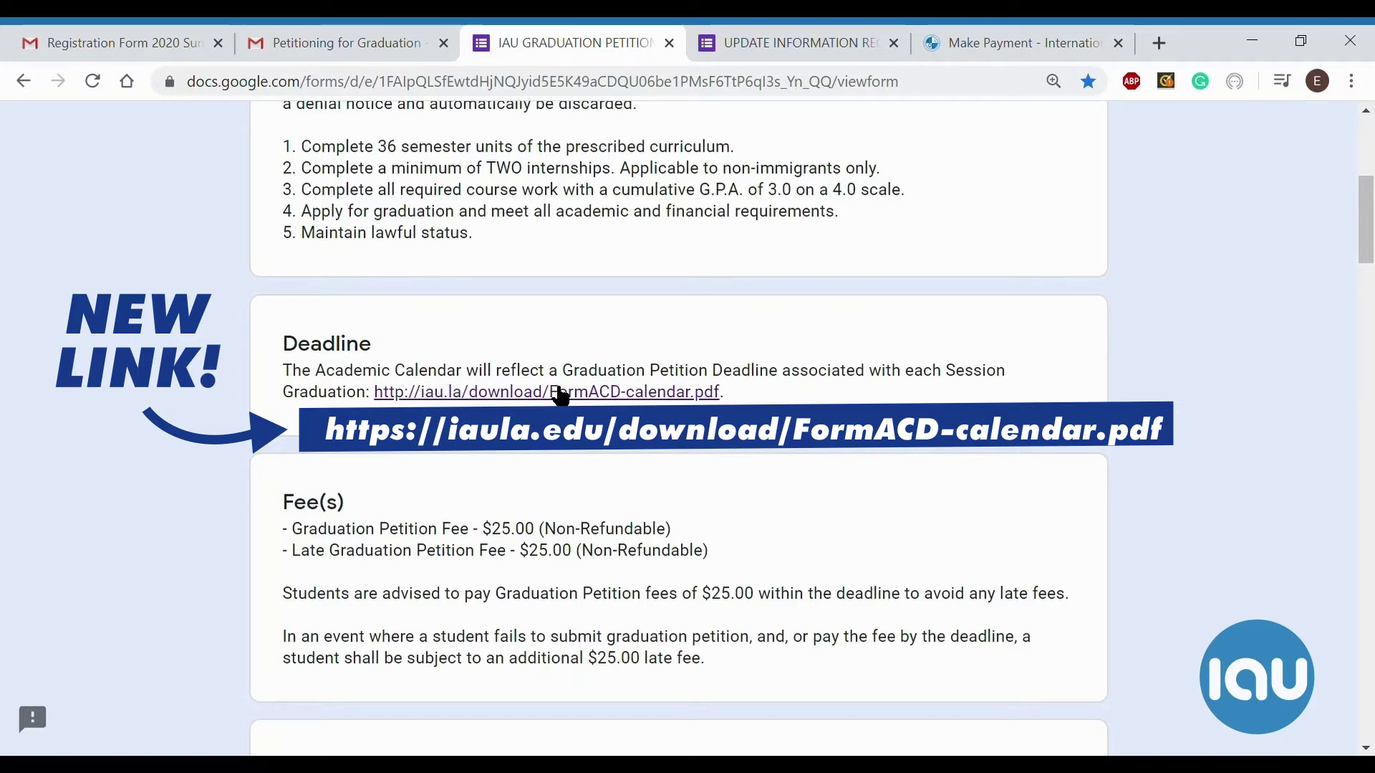
{"action": "left_click", "coordinate": [706, 392]}
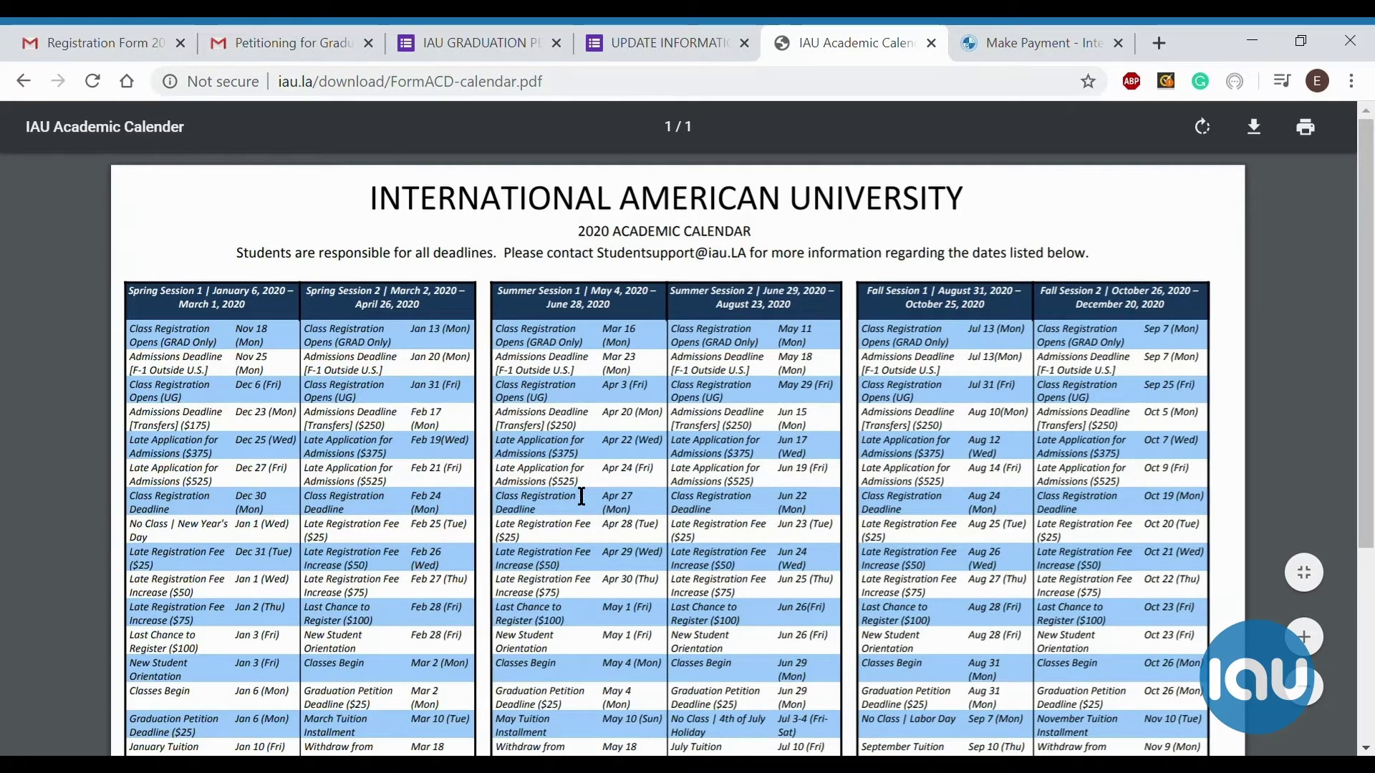
Step: Scroll the 2020 IAU Academic Calendar PDF to the Graduation Petition Deadline ($25) dates
{"action": "scroll", "coordinate": [581, 496], "scroll_direction": "down", "scroll_amount": 3}
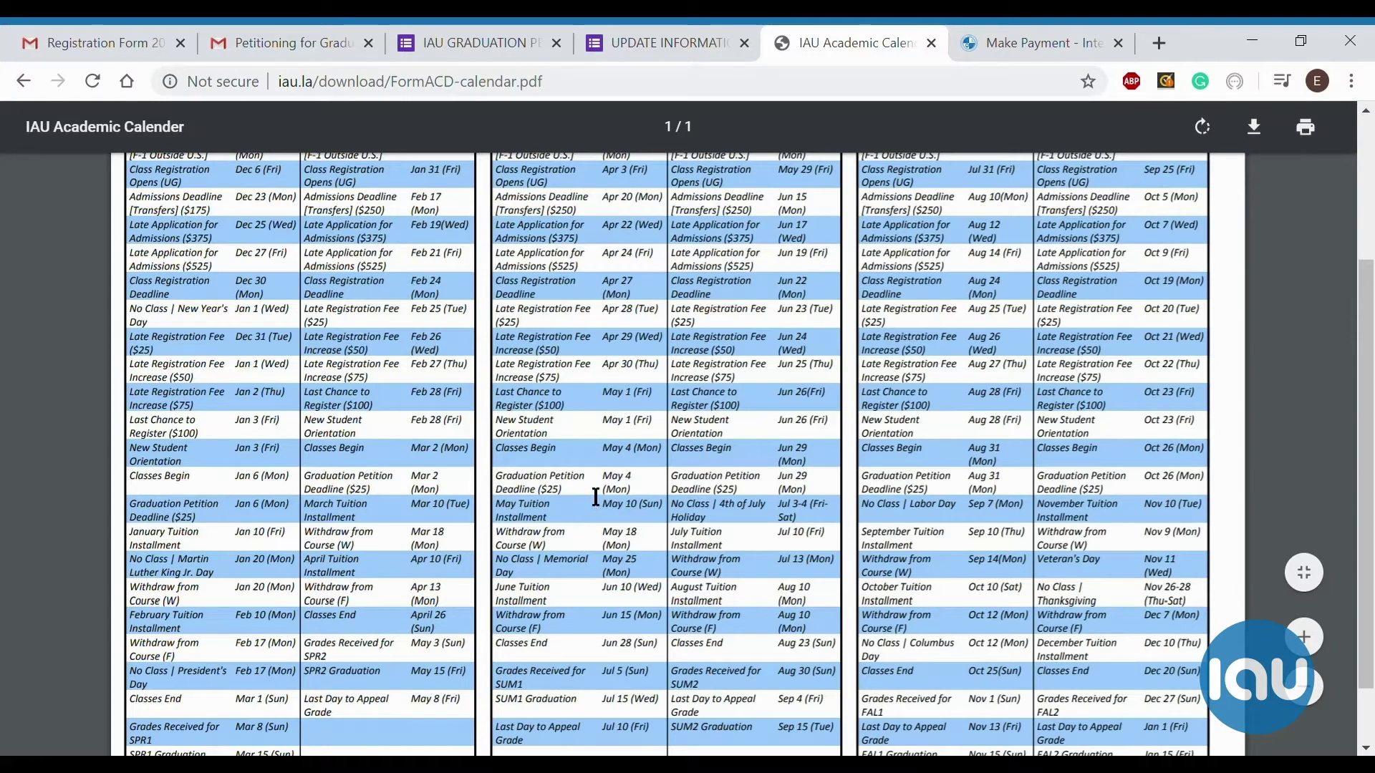
Step: Back on the petition form, scroll to the Fee(s) section ($25.00 fees) and the Payment link
{"action": "left_click", "coordinate": [518, 40]}
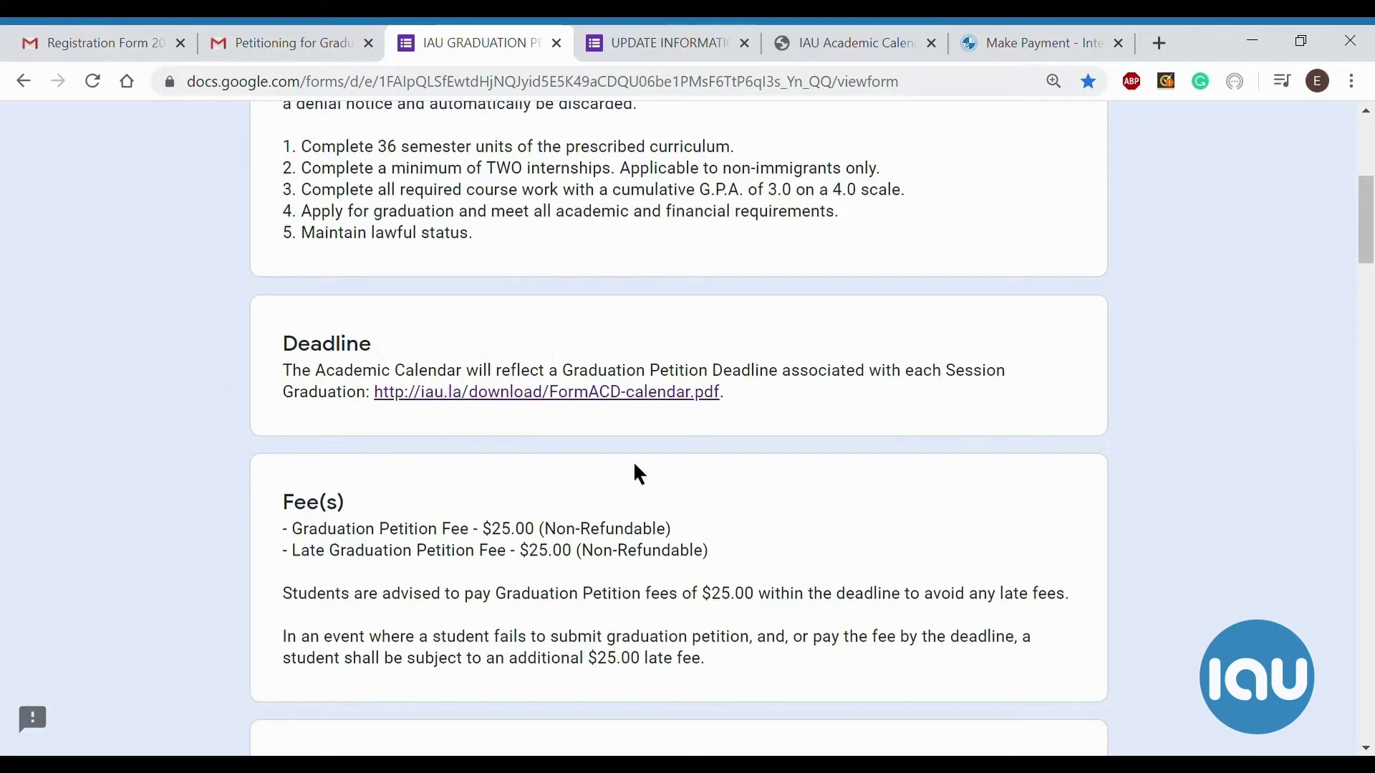
{"action": "scroll", "coordinate": [430, 444], "scroll_direction": "up", "scroll_amount": 2}
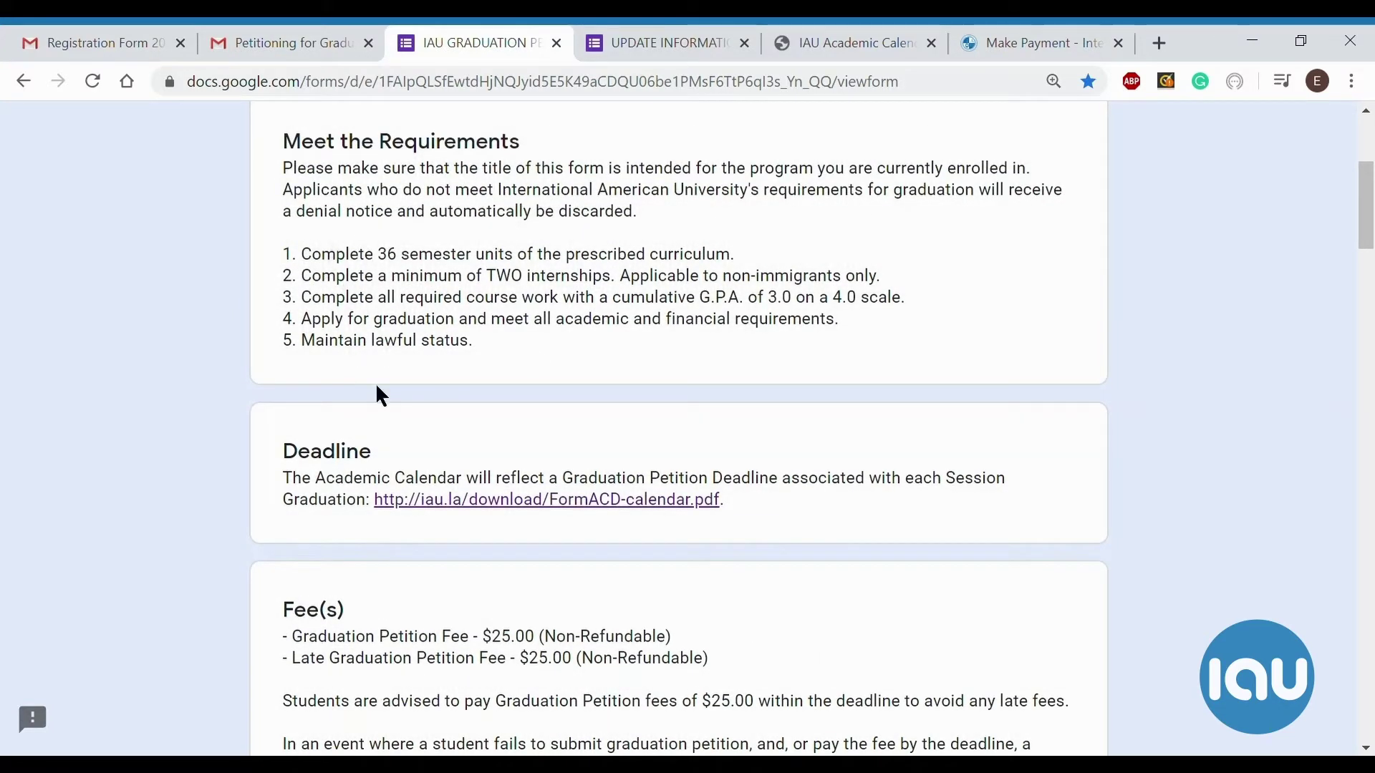
{"action": "scroll", "coordinate": [274, 434], "scroll_direction": "down", "scroll_amount": 2}
{"action": "scroll", "coordinate": [272, 430], "scroll_direction": "down", "scroll_amount": 3}
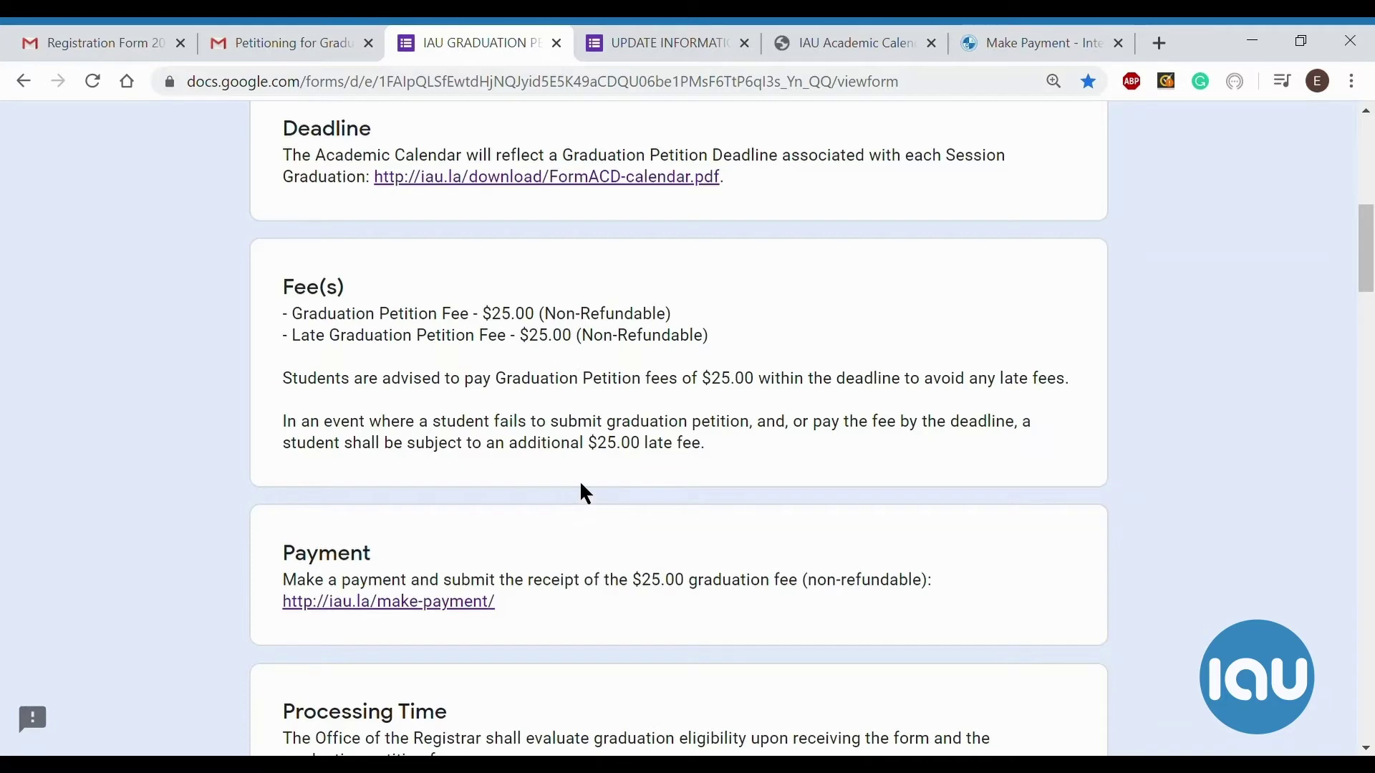
{"action": "scroll", "coordinate": [584, 494], "scroll_direction": "down", "scroll_amount": 1}
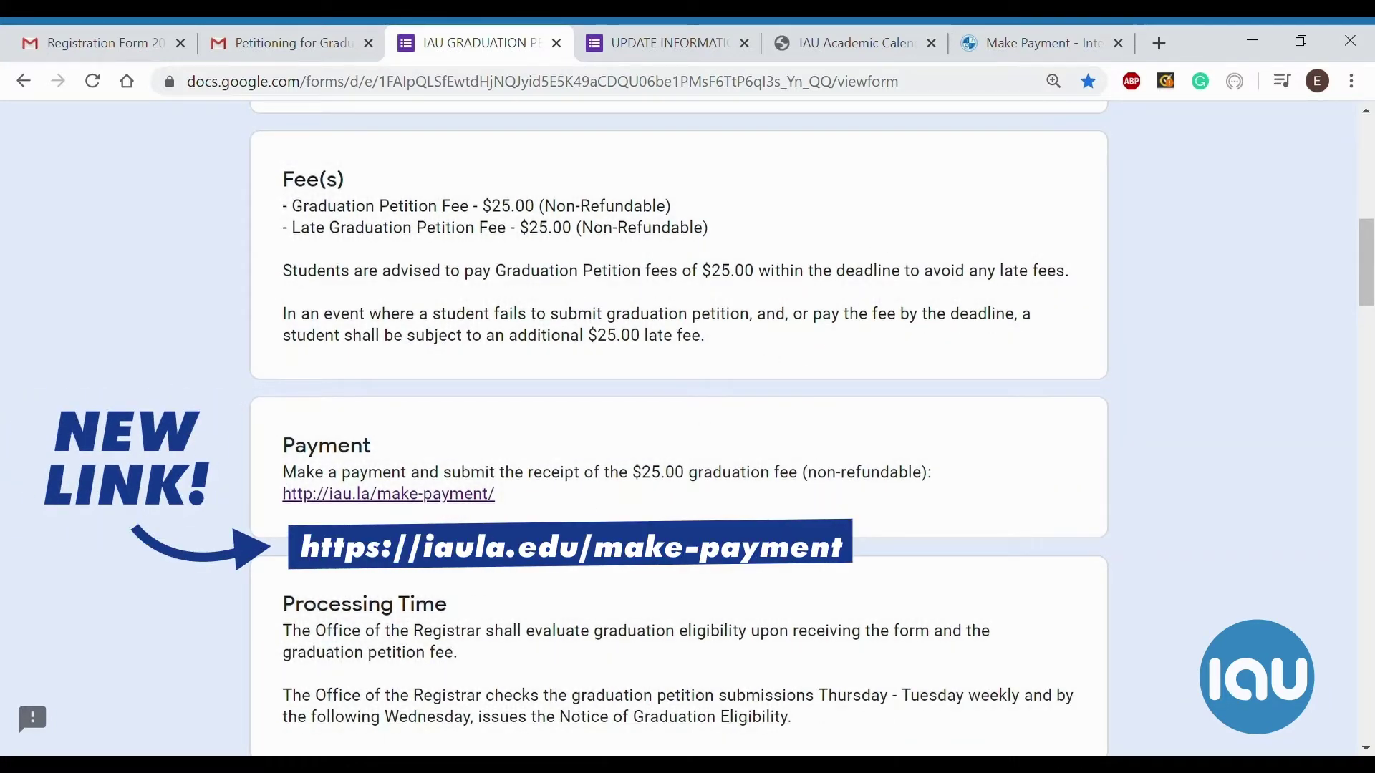
Step: On the IAU Make Payment page, add the Graduation Petition ($25) fee at quantity 1 to the cart
{"action": "left_click", "coordinate": [1009, 56]}
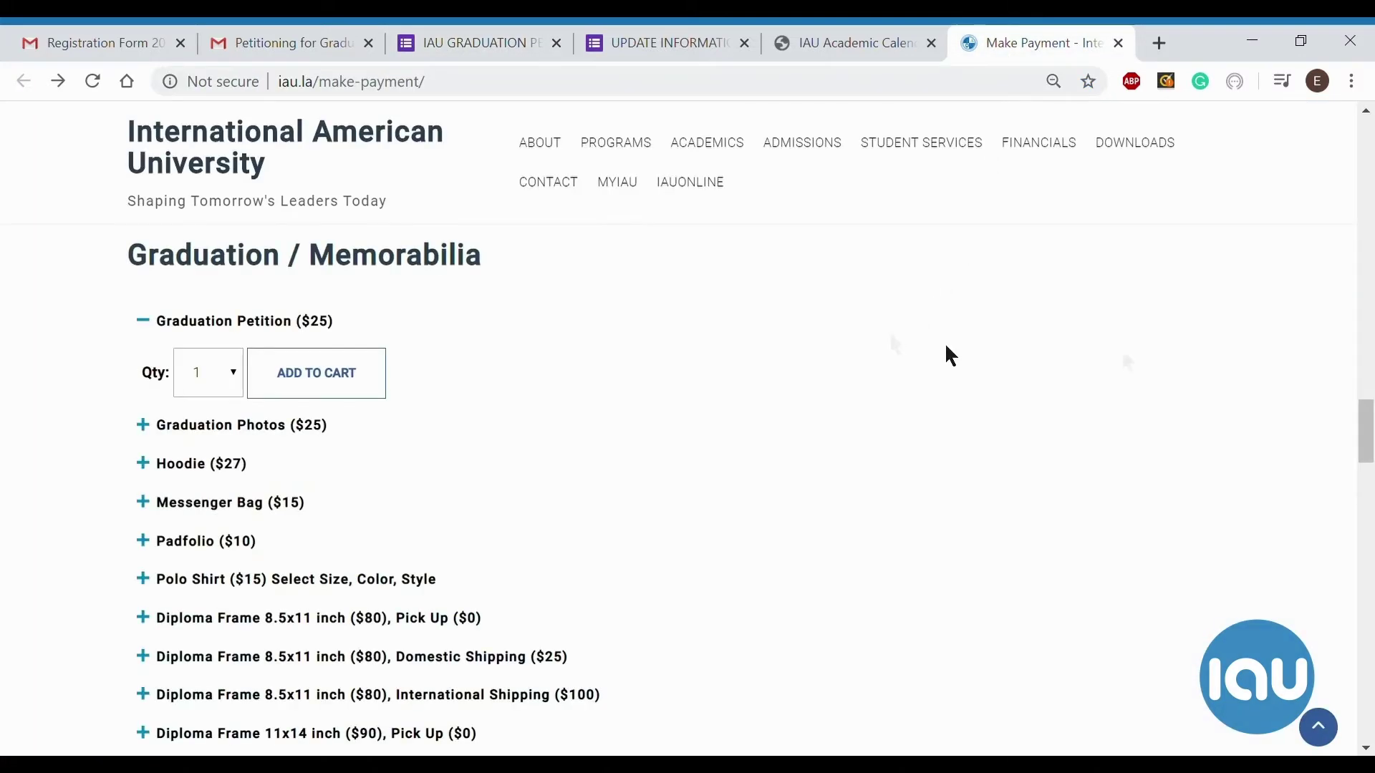
{"action": "left_click_drag", "start_coordinate": [1362, 439], "coordinate": [1364, 147]}
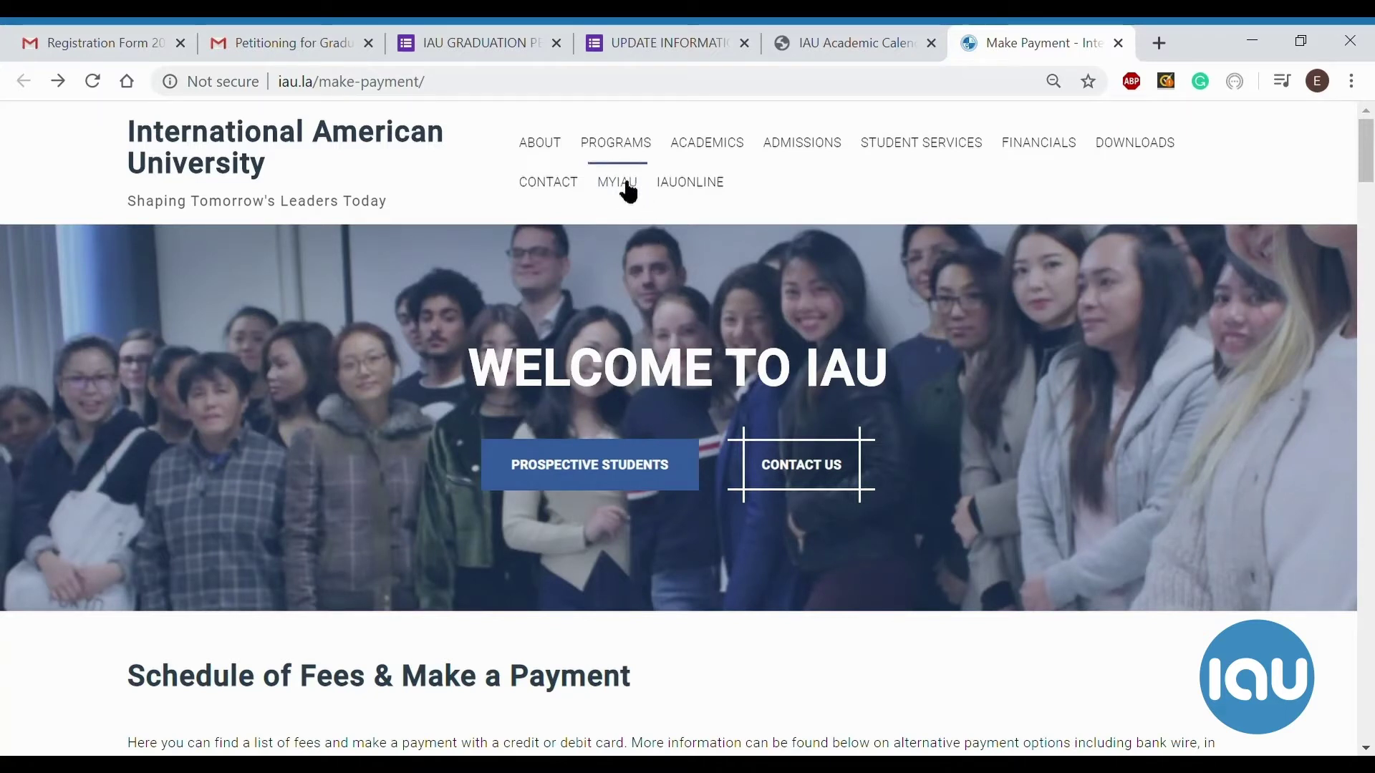
{"action": "scroll", "coordinate": [641, 288], "scroll_direction": "down", "scroll_amount": 3}
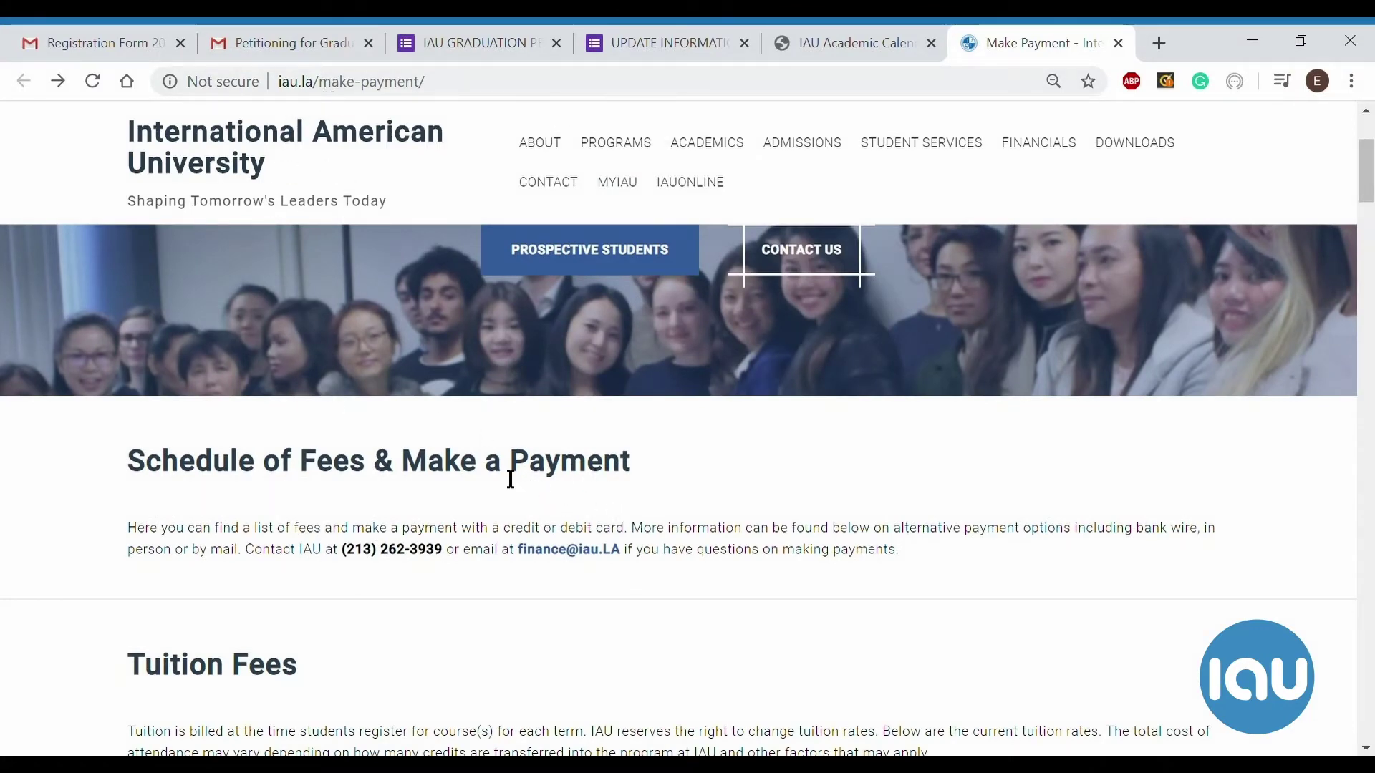
{"action": "scroll", "coordinate": [511, 478], "scroll_direction": "down", "scroll_amount": 6}
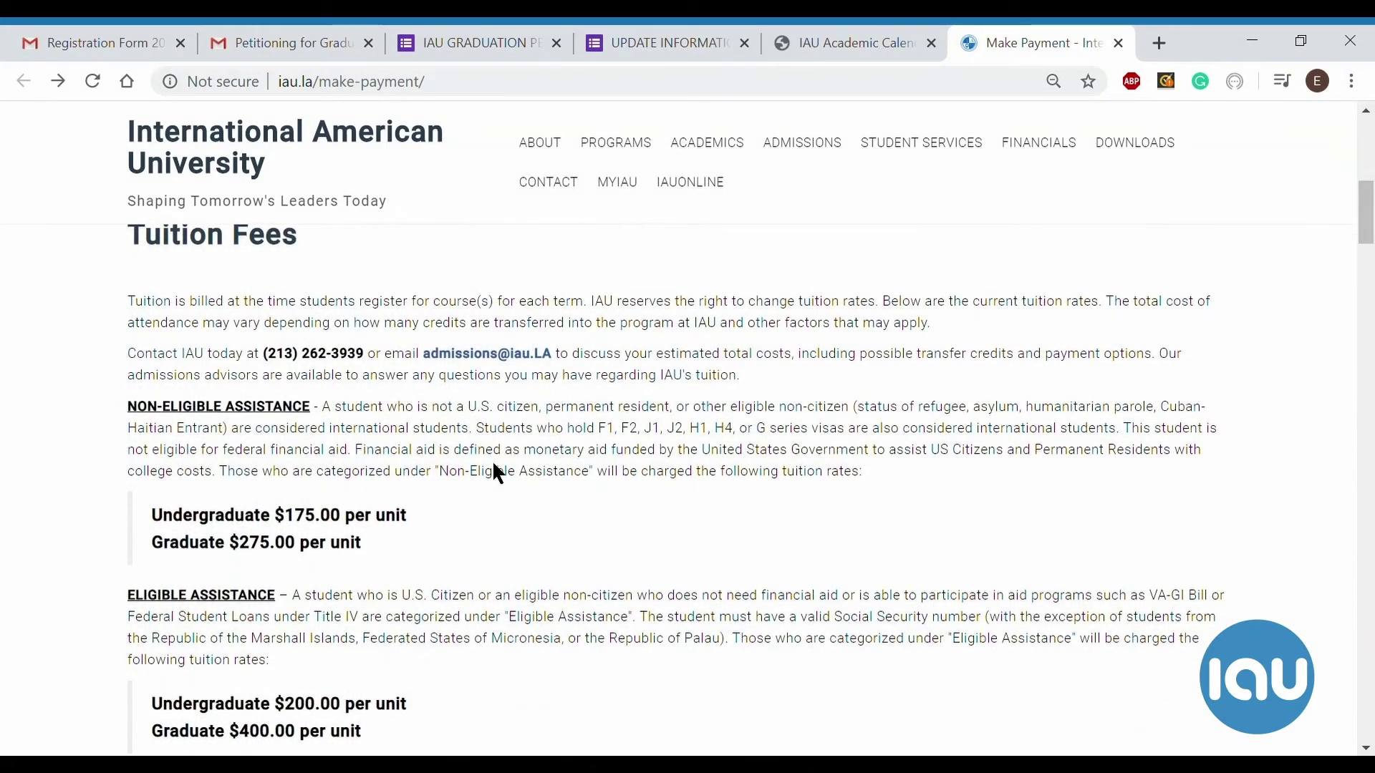
{"action": "scroll", "coordinate": [493, 465], "scroll_direction": "down", "scroll_amount": 10}
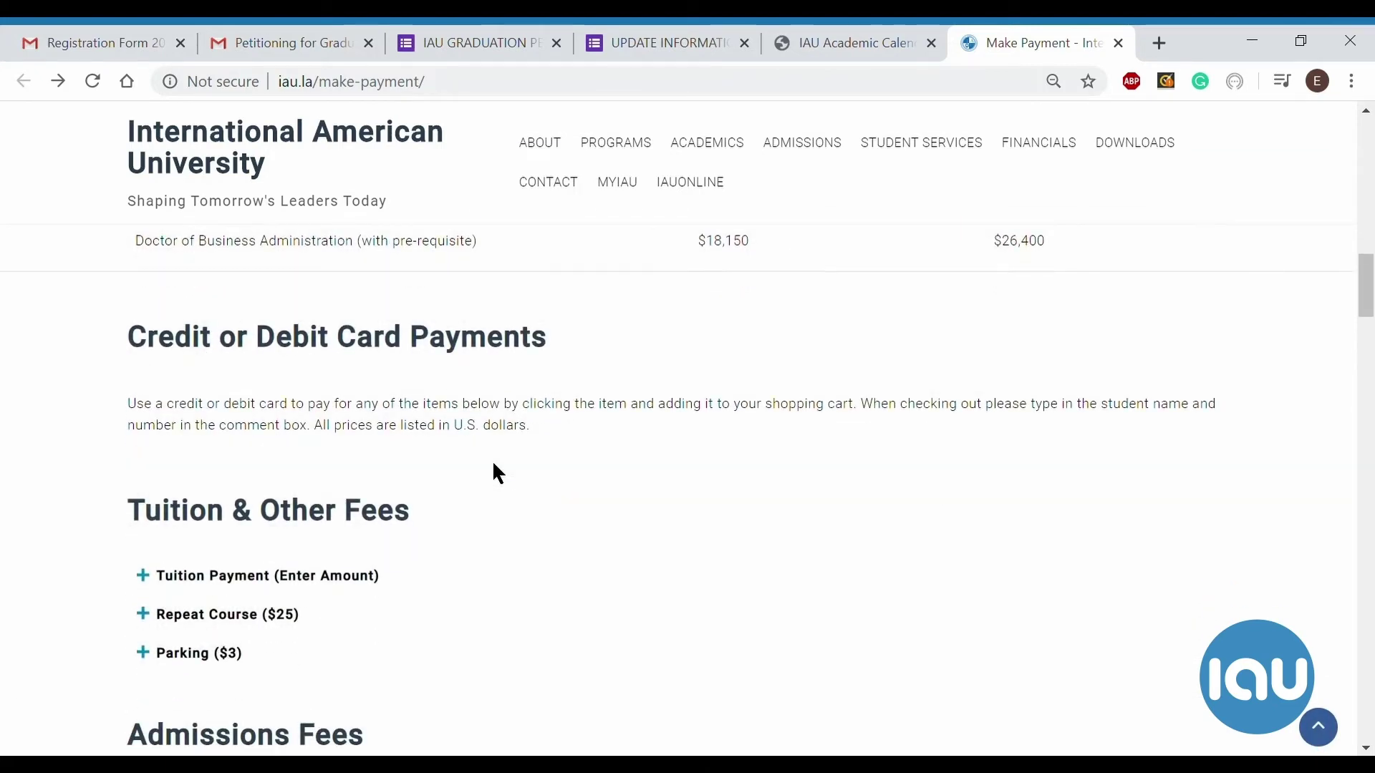
{"action": "scroll", "coordinate": [493, 465], "scroll_direction": "down", "scroll_amount": 2}
{"action": "scroll", "coordinate": [493, 466], "scroll_direction": "down", "scroll_amount": 2}
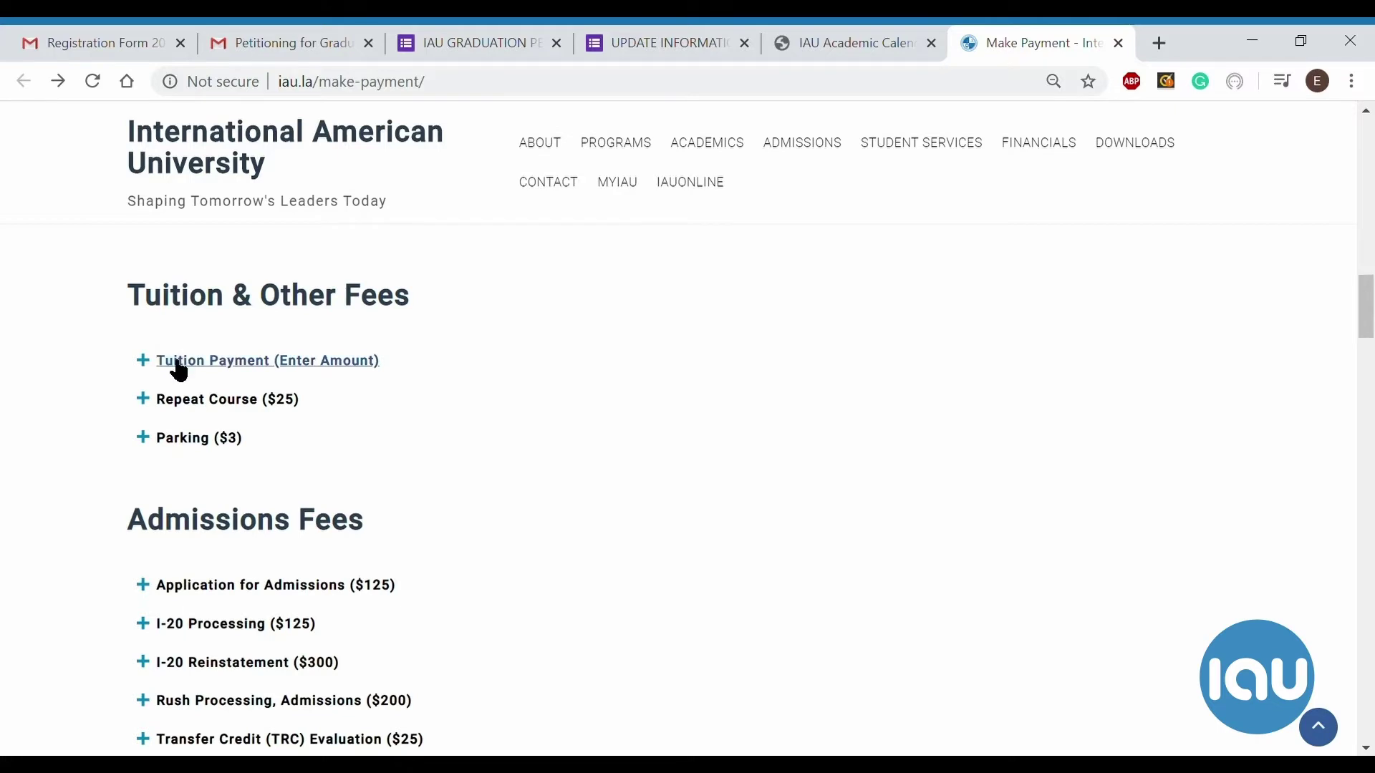
{"action": "scroll", "coordinate": [437, 533], "scroll_direction": "down", "scroll_amount": 1}
{"action": "scroll", "coordinate": [436, 529], "scroll_direction": "down", "scroll_amount": 7}
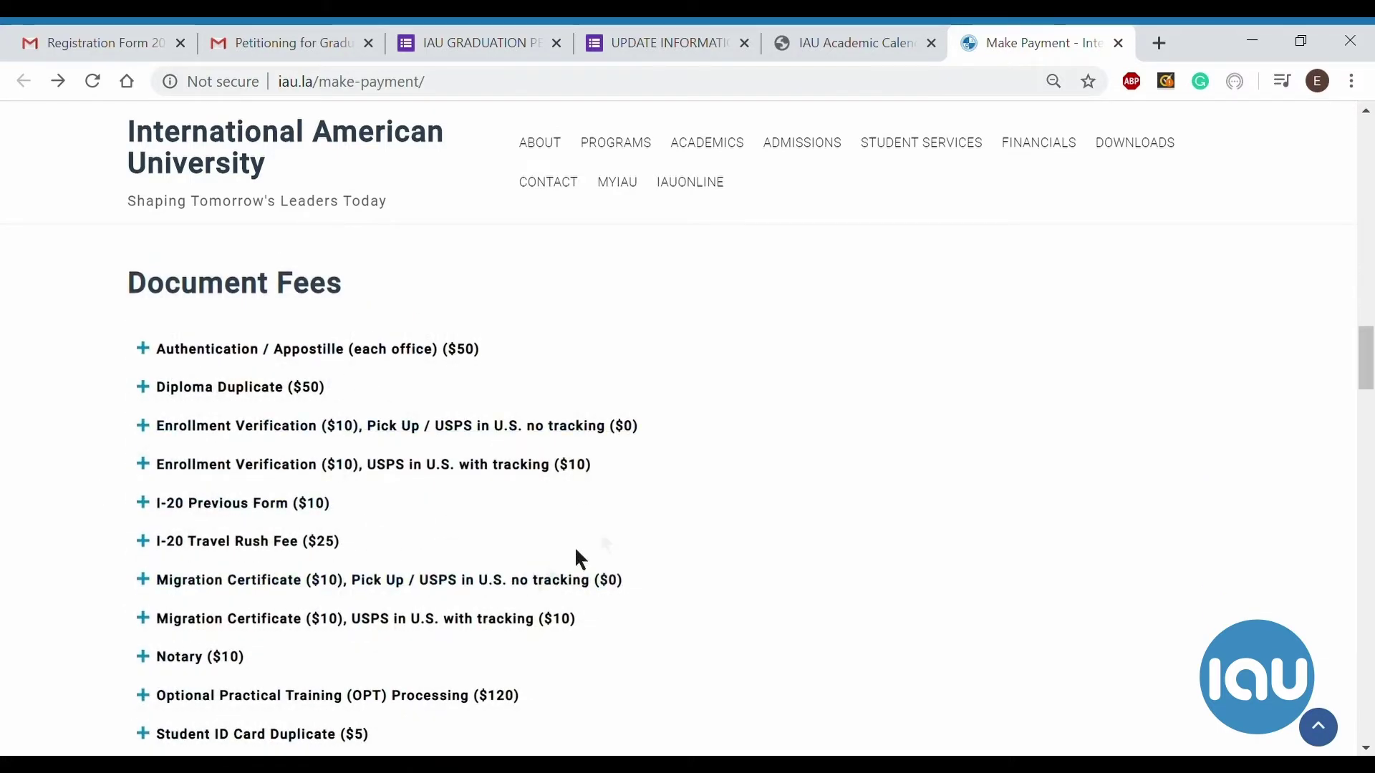
{"action": "scroll", "coordinate": [721, 566], "scroll_direction": "down", "scroll_amount": 8}
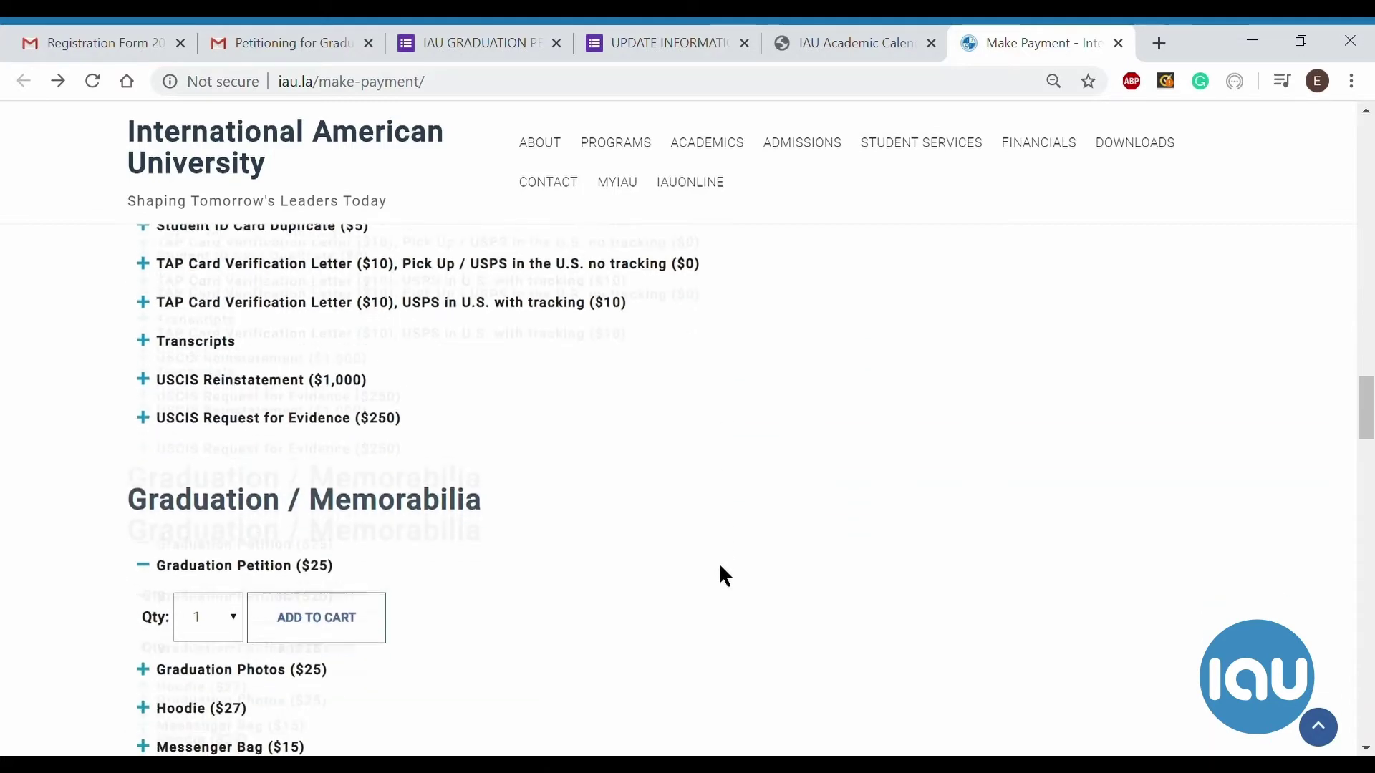
{"action": "scroll", "coordinate": [718, 576], "scroll_direction": "down", "scroll_amount": 3}
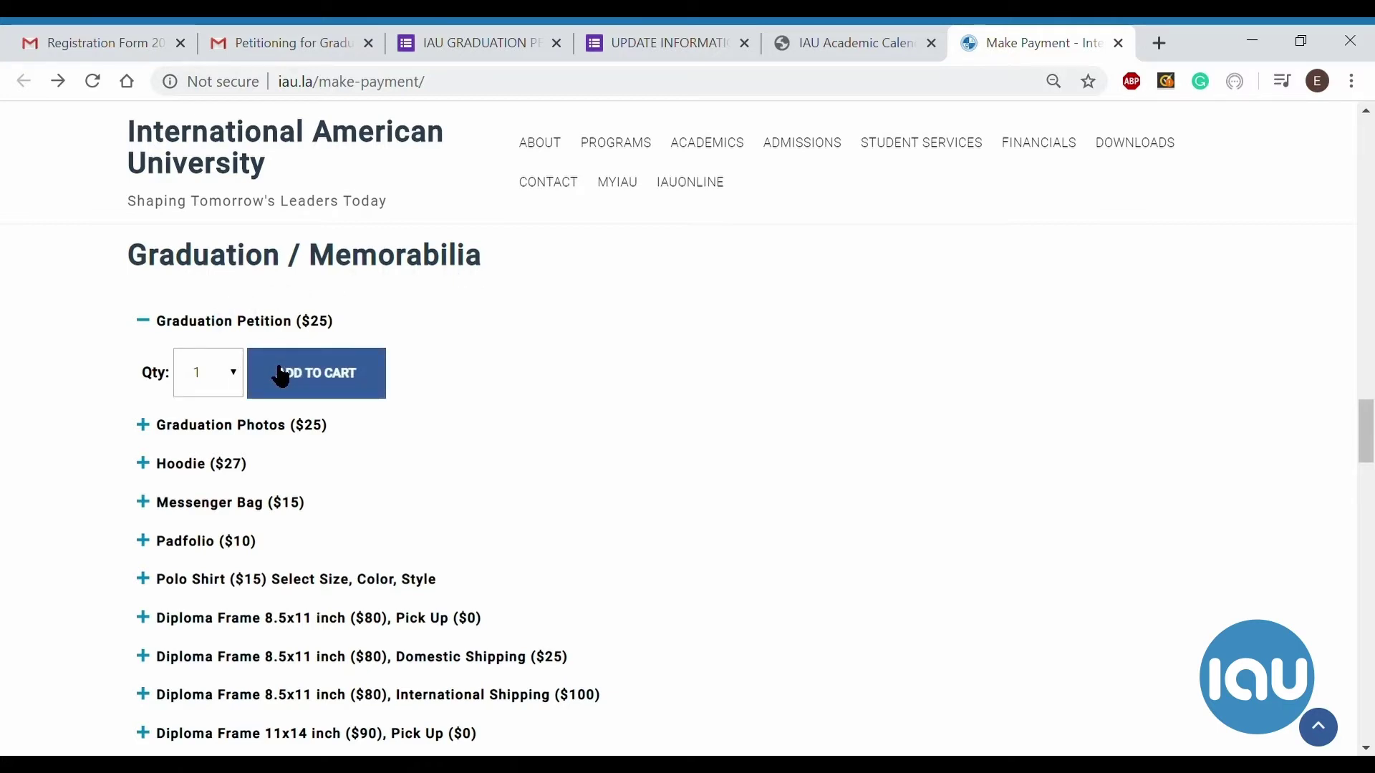
{"action": "left_click", "coordinate": [306, 372]}
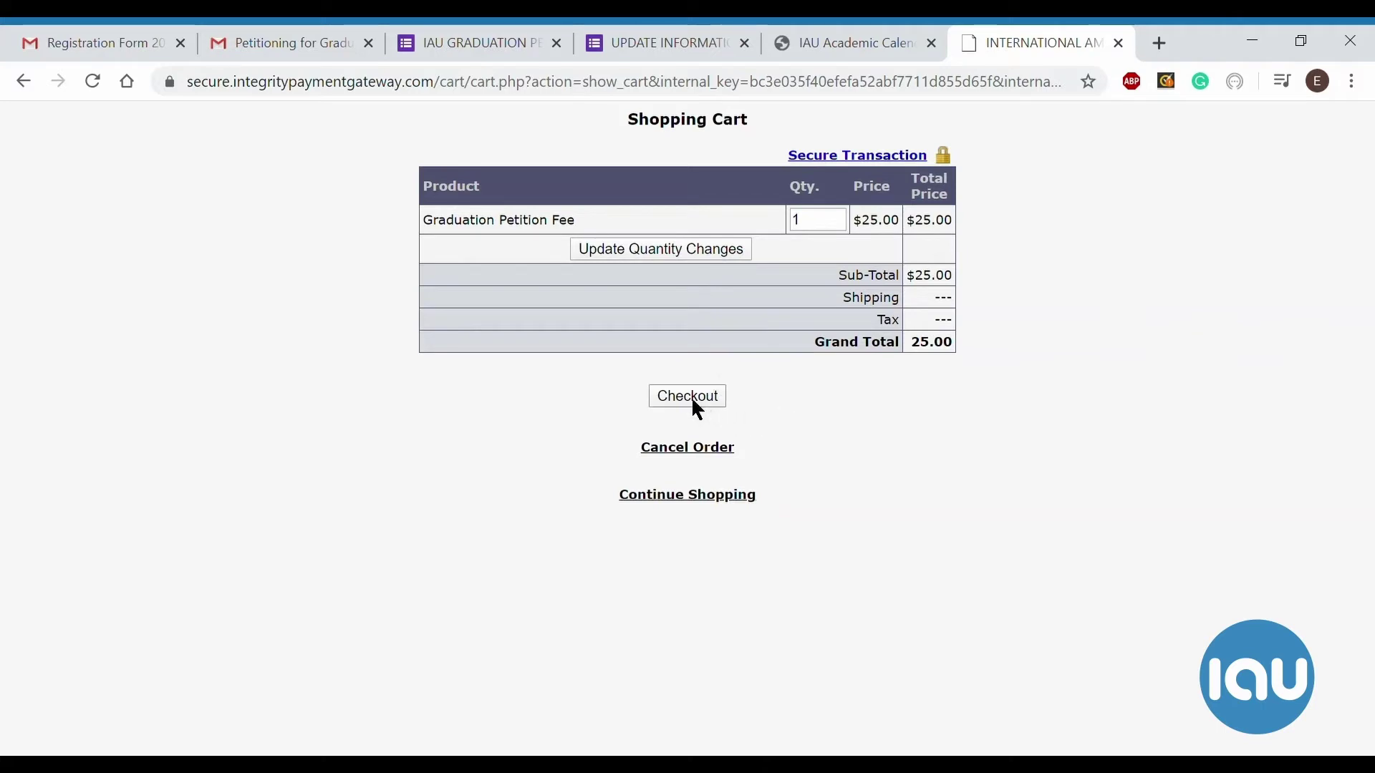
Step: Go back to the payment page, expand Late Graduation Petition, then return to the petition form
{"action": "left_click", "coordinate": [28, 81]}
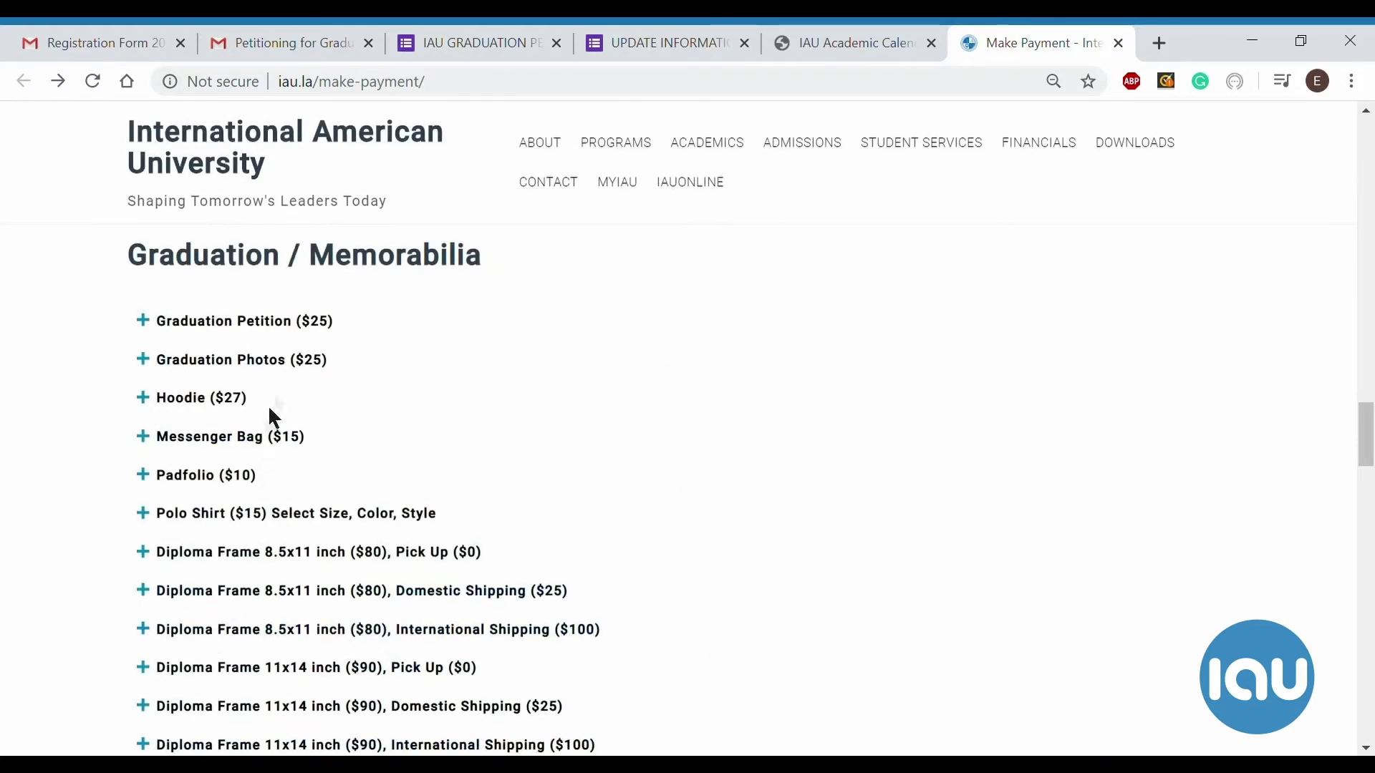
{"action": "scroll", "coordinate": [380, 480], "scroll_direction": "down", "scroll_amount": 6}
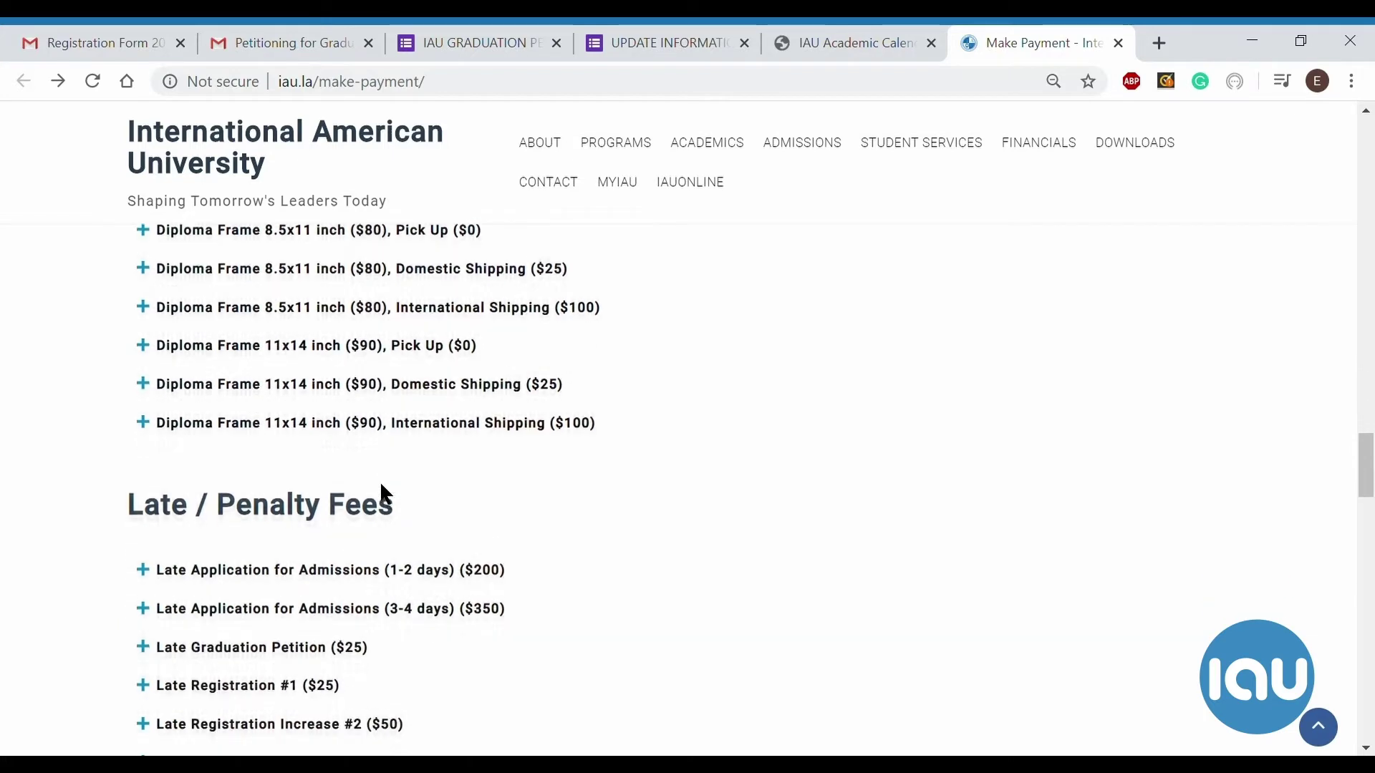
{"action": "scroll", "coordinate": [244, 519], "scroll_direction": "down", "scroll_amount": 2}
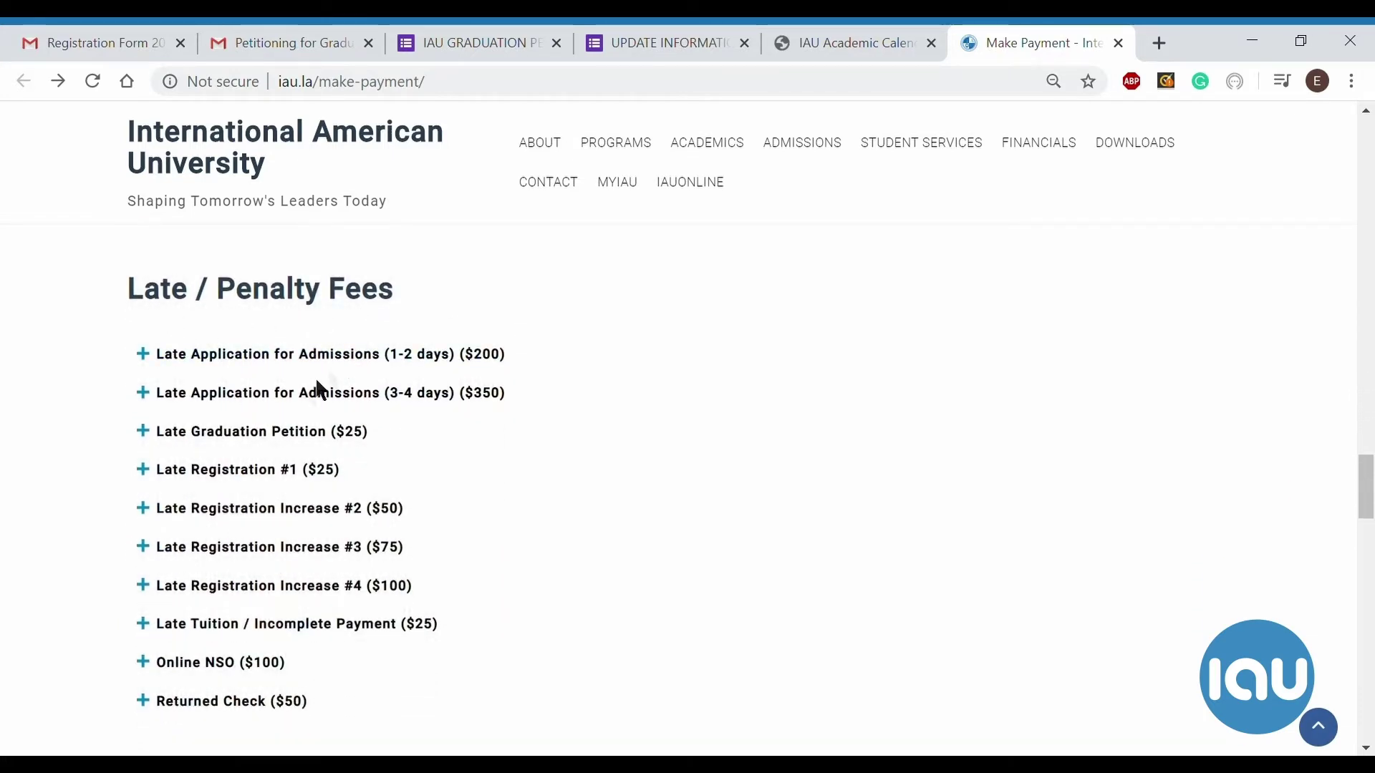
{"action": "left_click", "coordinate": [256, 433]}
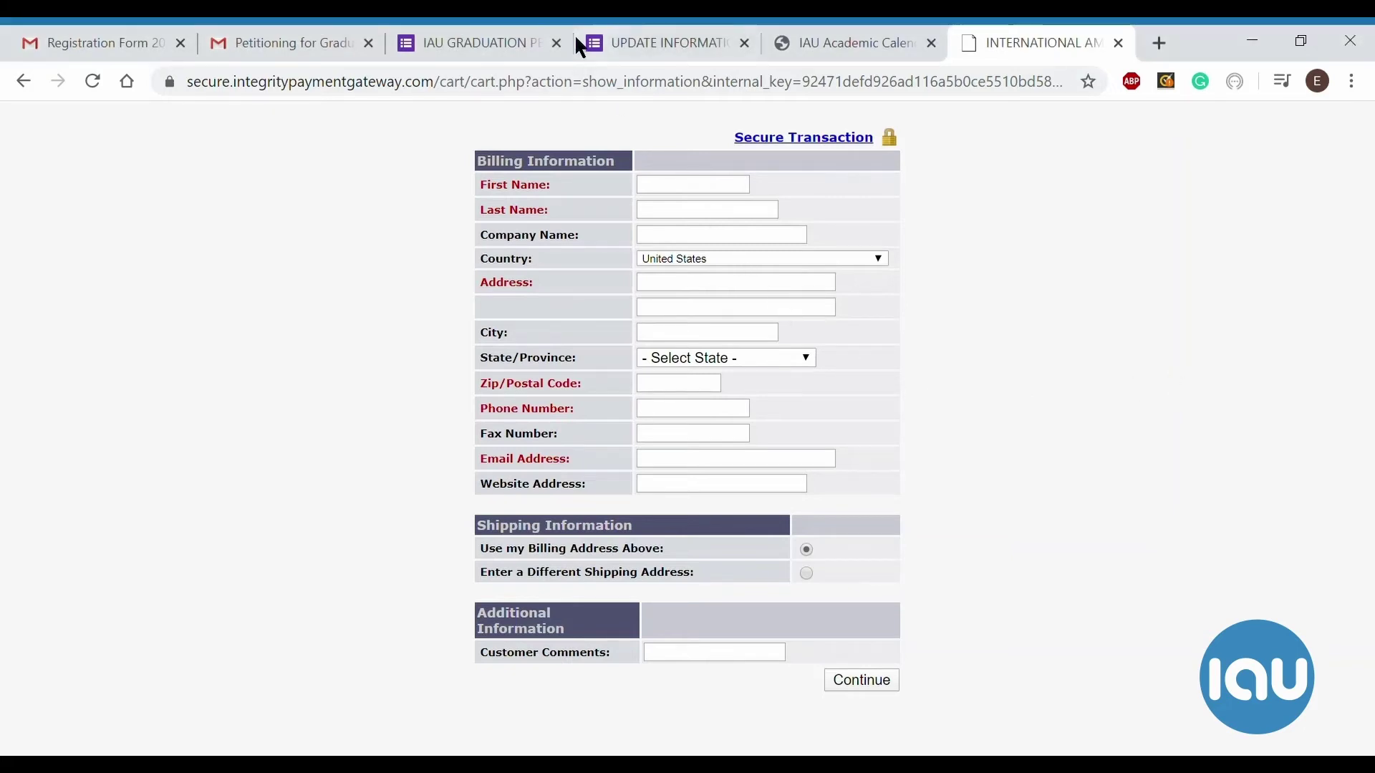
{"action": "left_click", "coordinate": [472, 43]}
{"action": "scroll", "coordinate": [451, 308], "scroll_direction": "down", "scroll_amount": 5}
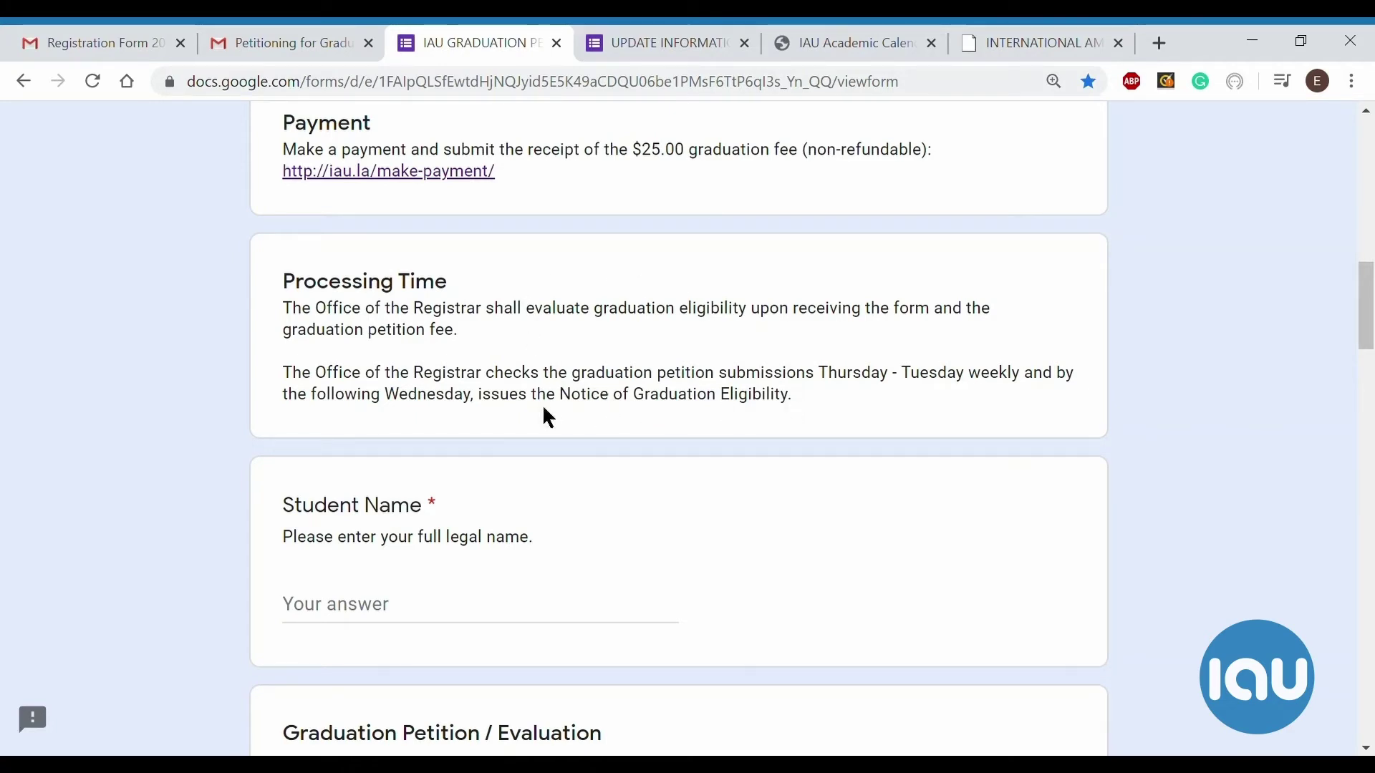
{"action": "left_click_drag", "start_coordinate": [564, 402], "coordinate": [725, 410]}
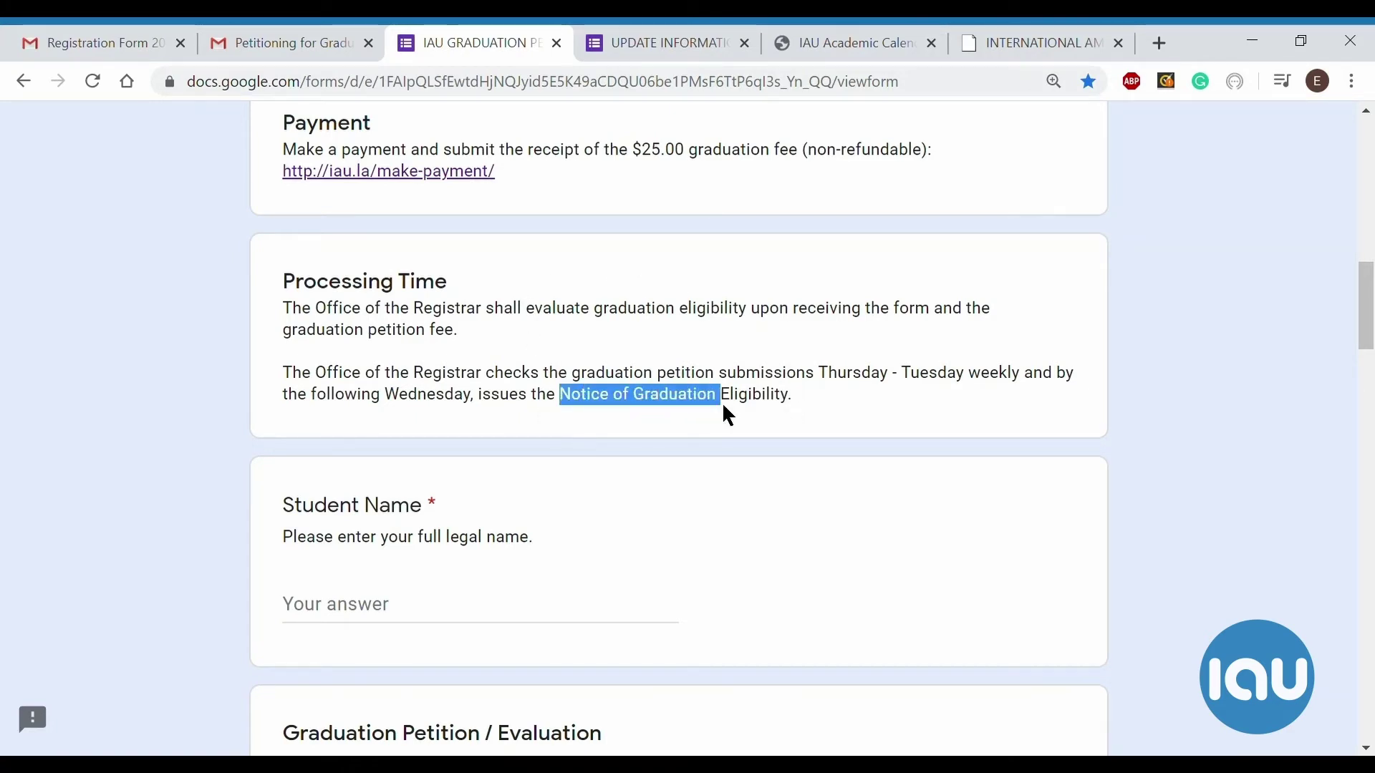
{"action": "left_click", "coordinate": [740, 410]}
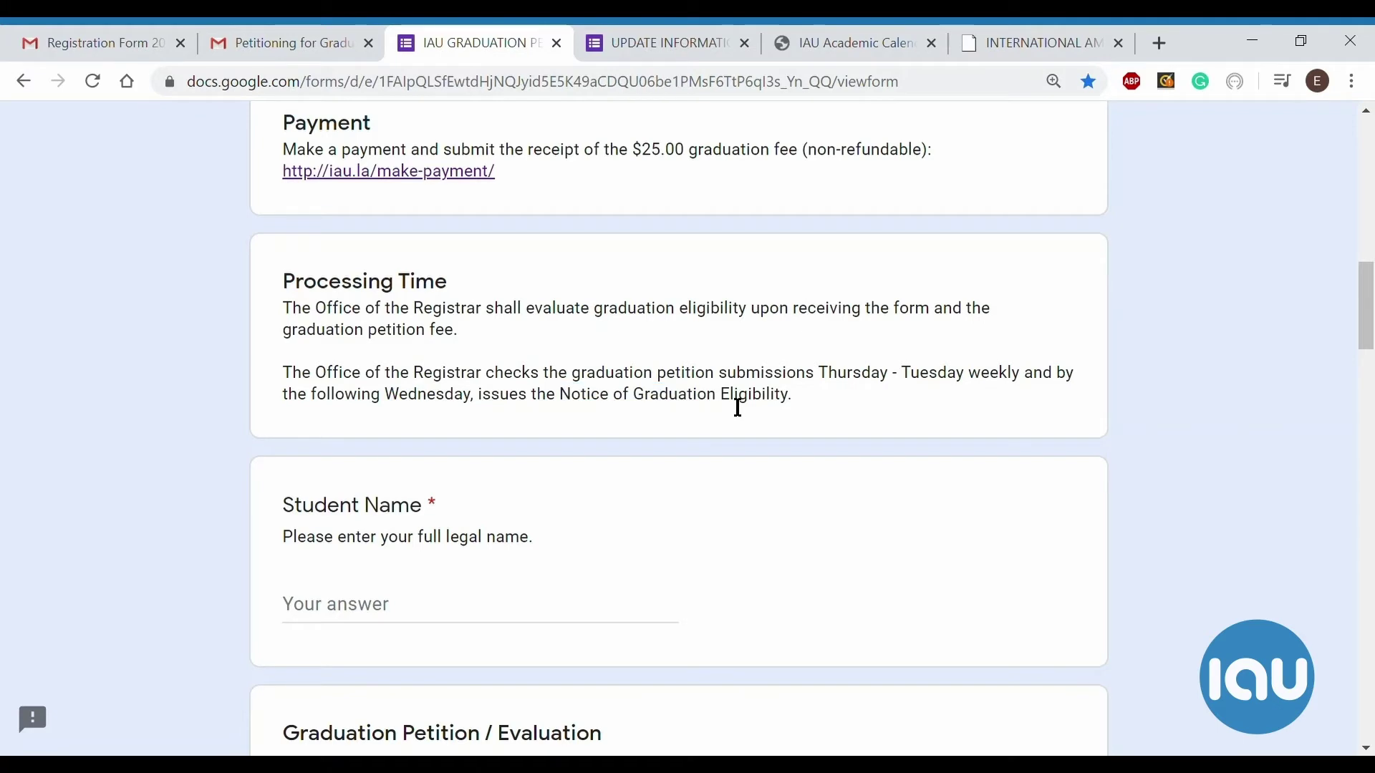
{"action": "left_click_drag", "start_coordinate": [721, 402], "coordinate": [801, 408]}
{"action": "left_click", "coordinate": [768, 410]}
{"action": "scroll", "coordinate": [729, 448], "scroll_direction": "down", "scroll_amount": 3}
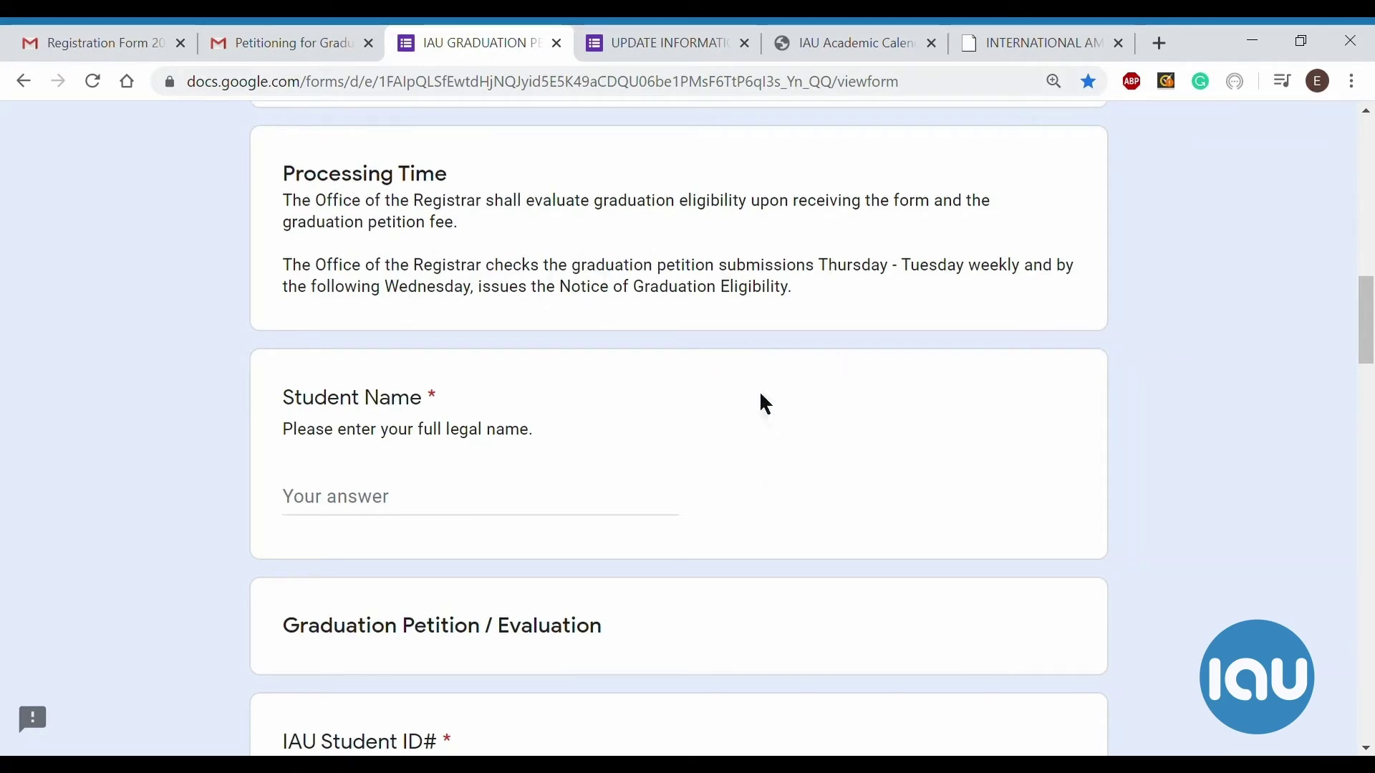
{"action": "scroll", "coordinate": [740, 451], "scroll_direction": "down", "scroll_amount": 3}
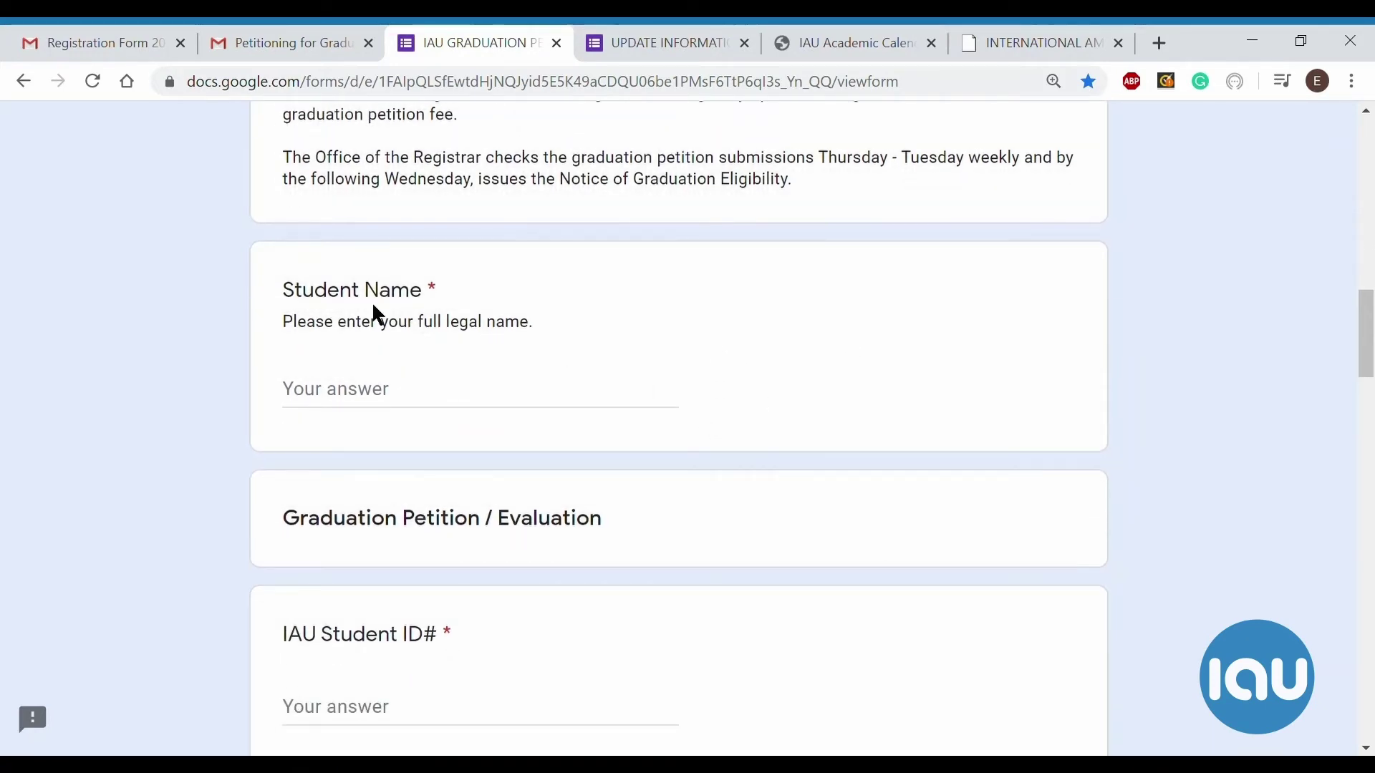
{"action": "scroll", "coordinate": [373, 306], "scroll_direction": "down", "scroll_amount": 3}
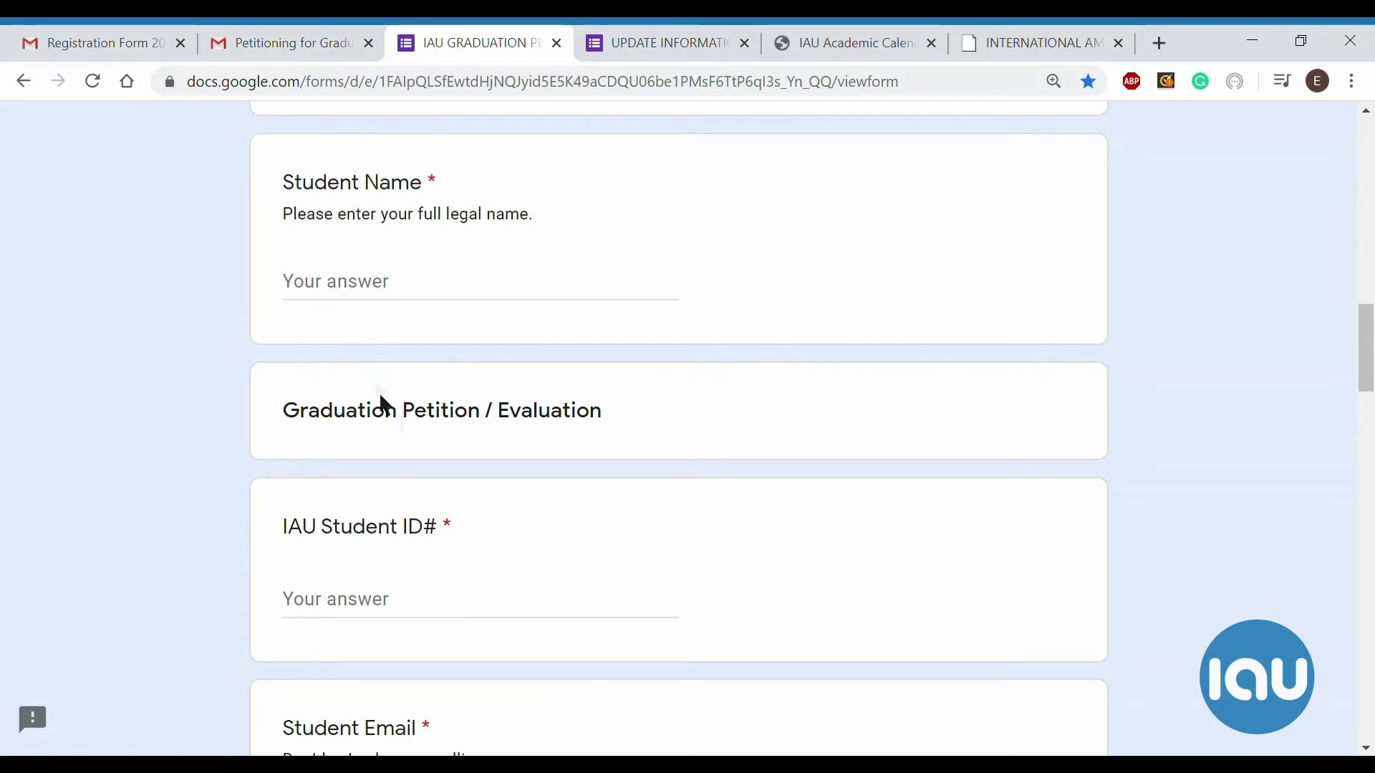
{"action": "scroll", "coordinate": [385, 407], "scroll_direction": "down", "scroll_amount": 6}
{"action": "scroll", "coordinate": [433, 420], "scroll_direction": "down", "scroll_amount": 3}
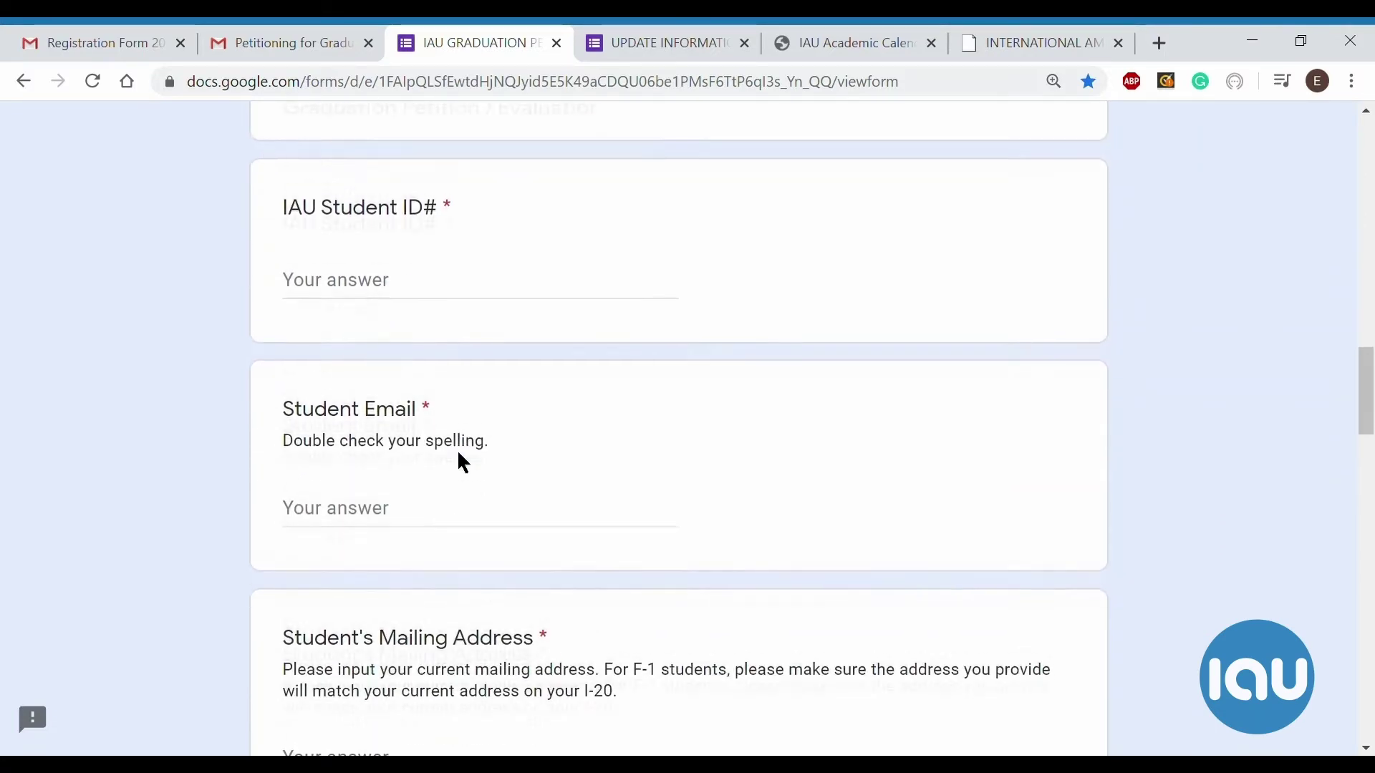
{"action": "scroll", "coordinate": [435, 459], "scroll_direction": "down", "scroll_amount": 9}
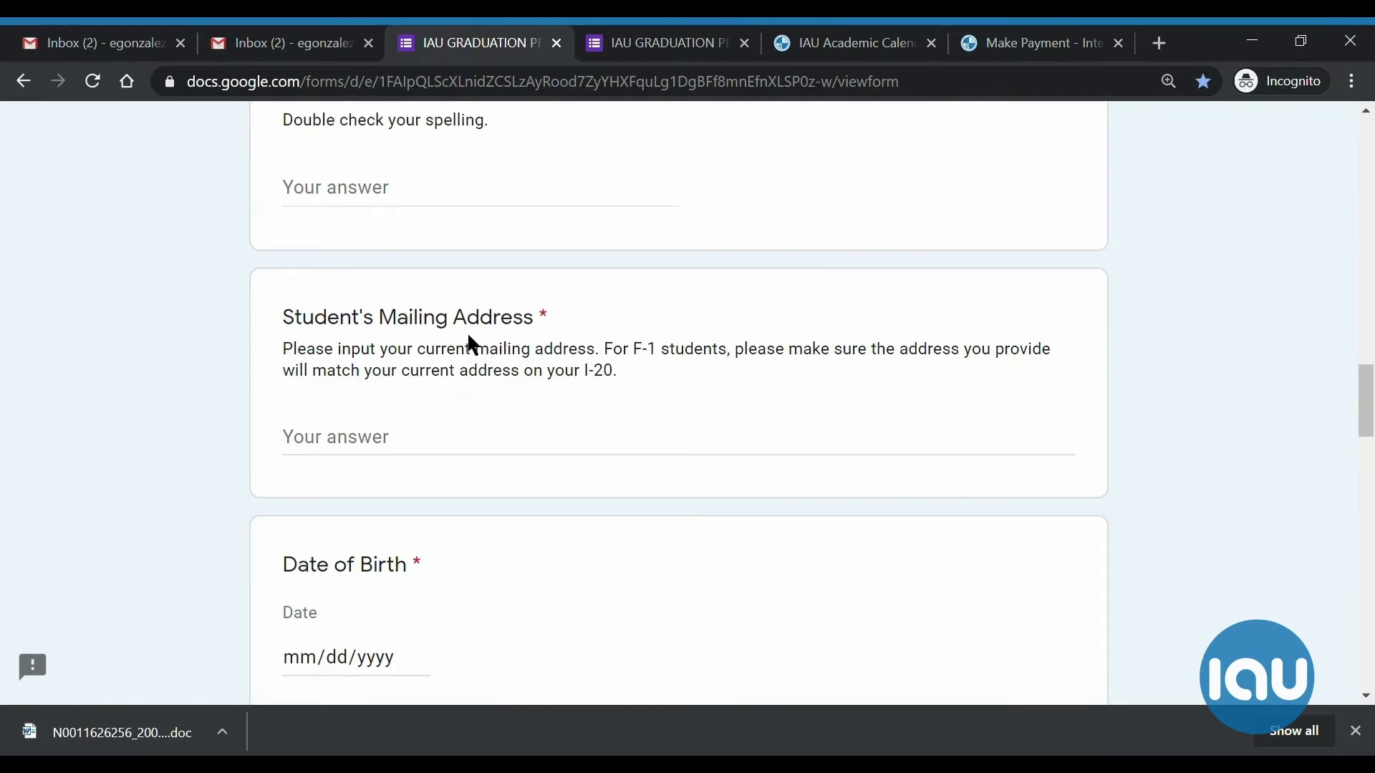
Step: Leave the Student's Mailing Address field empty to trigger its 'This is a required question' warning
{"action": "scroll", "coordinate": [480, 372], "scroll_direction": "down", "scroll_amount": 5}
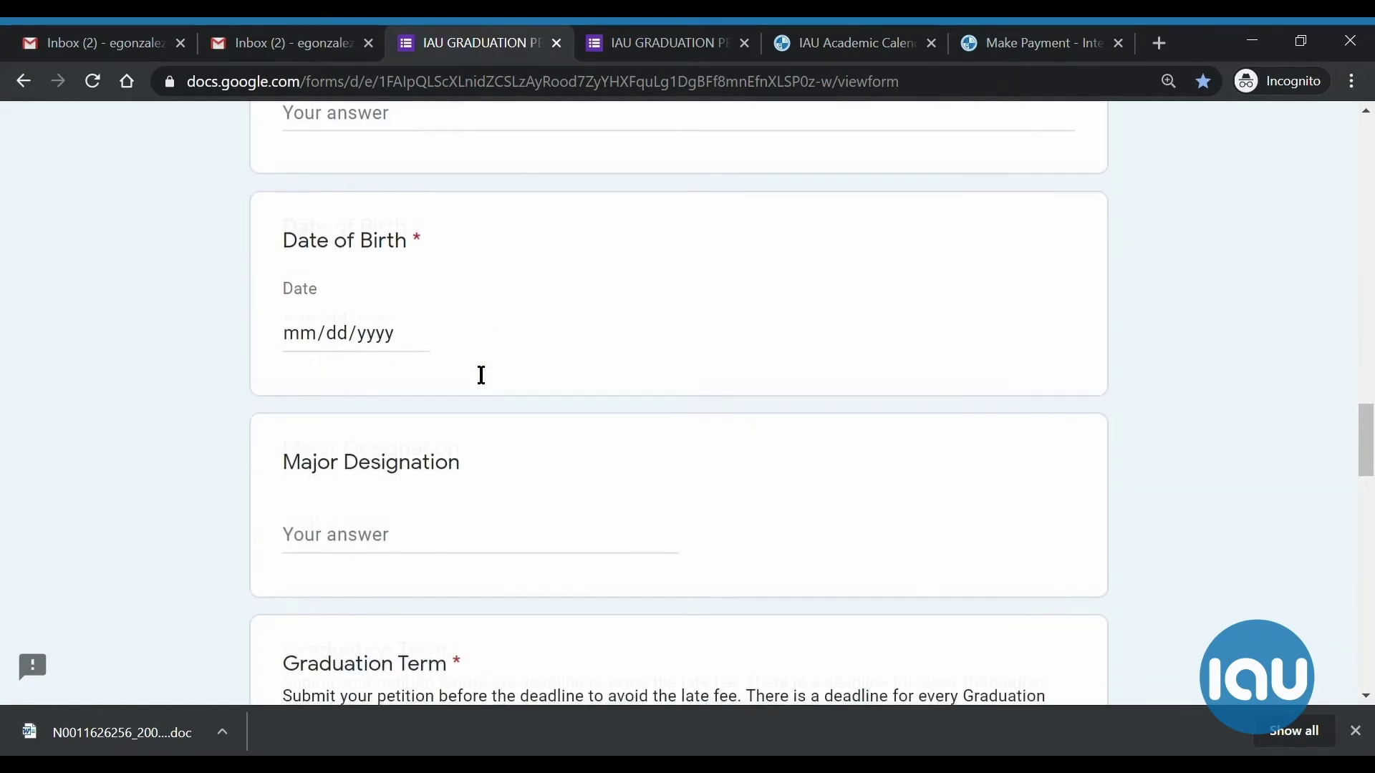
{"action": "scroll", "coordinate": [481, 375], "scroll_direction": "down", "scroll_amount": 20}
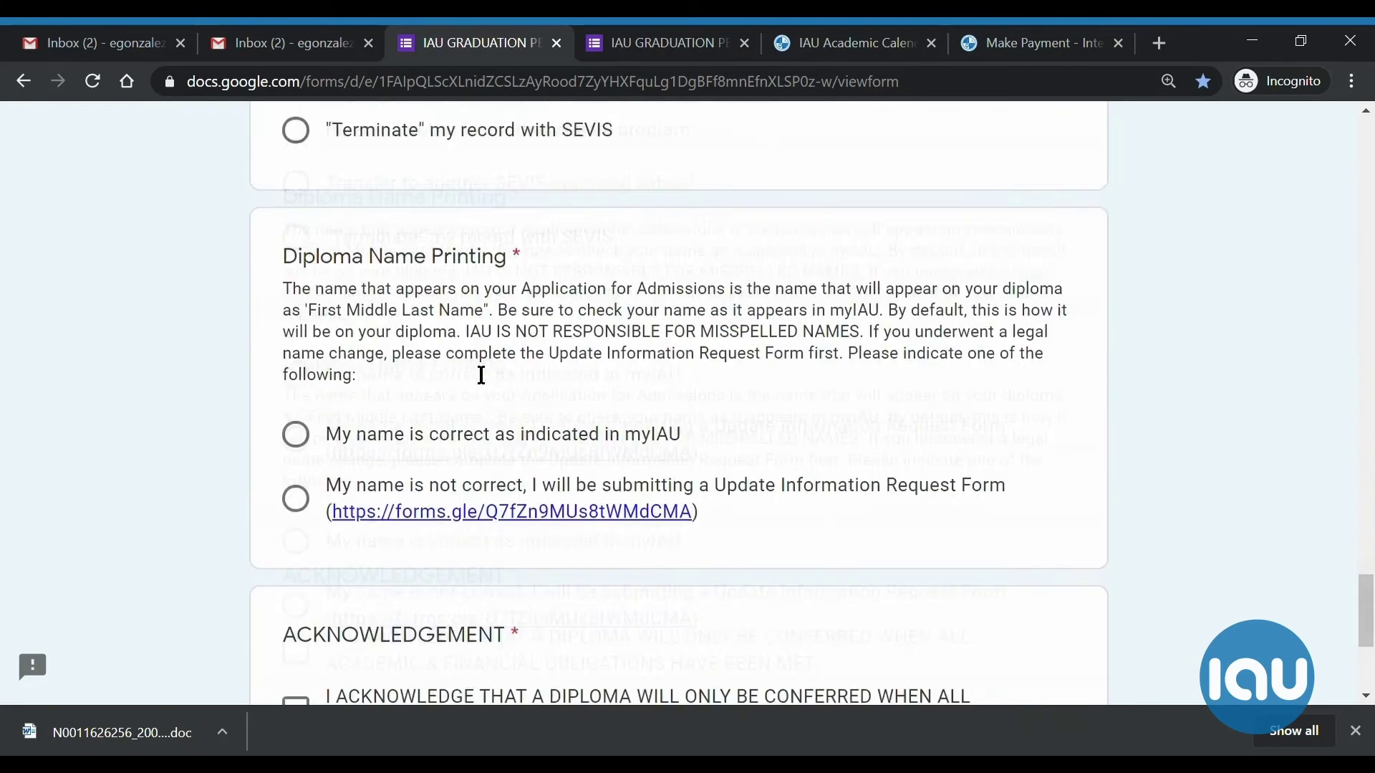
{"action": "scroll", "coordinate": [482, 375], "scroll_direction": "down", "scroll_amount": 3}
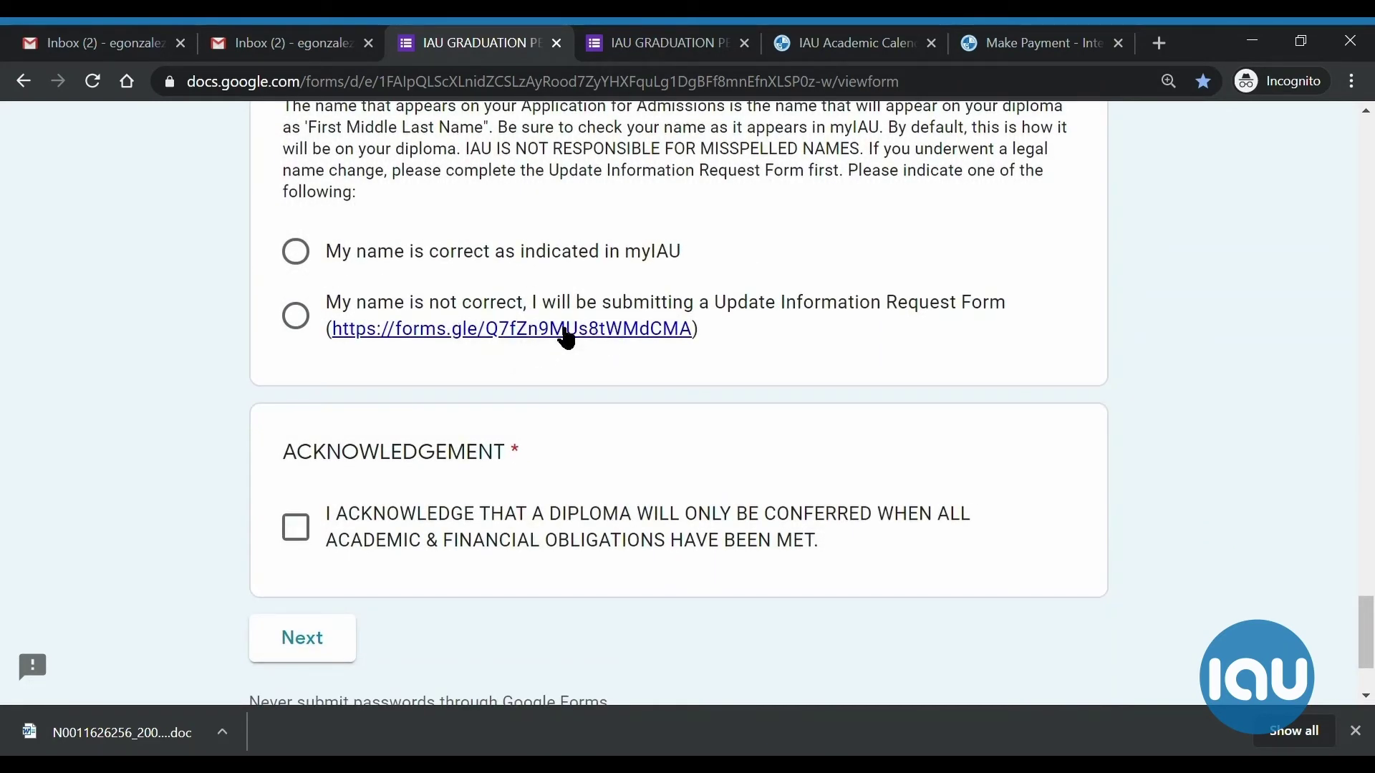
{"action": "scroll", "coordinate": [650, 380], "scroll_direction": "up", "scroll_amount": 12}
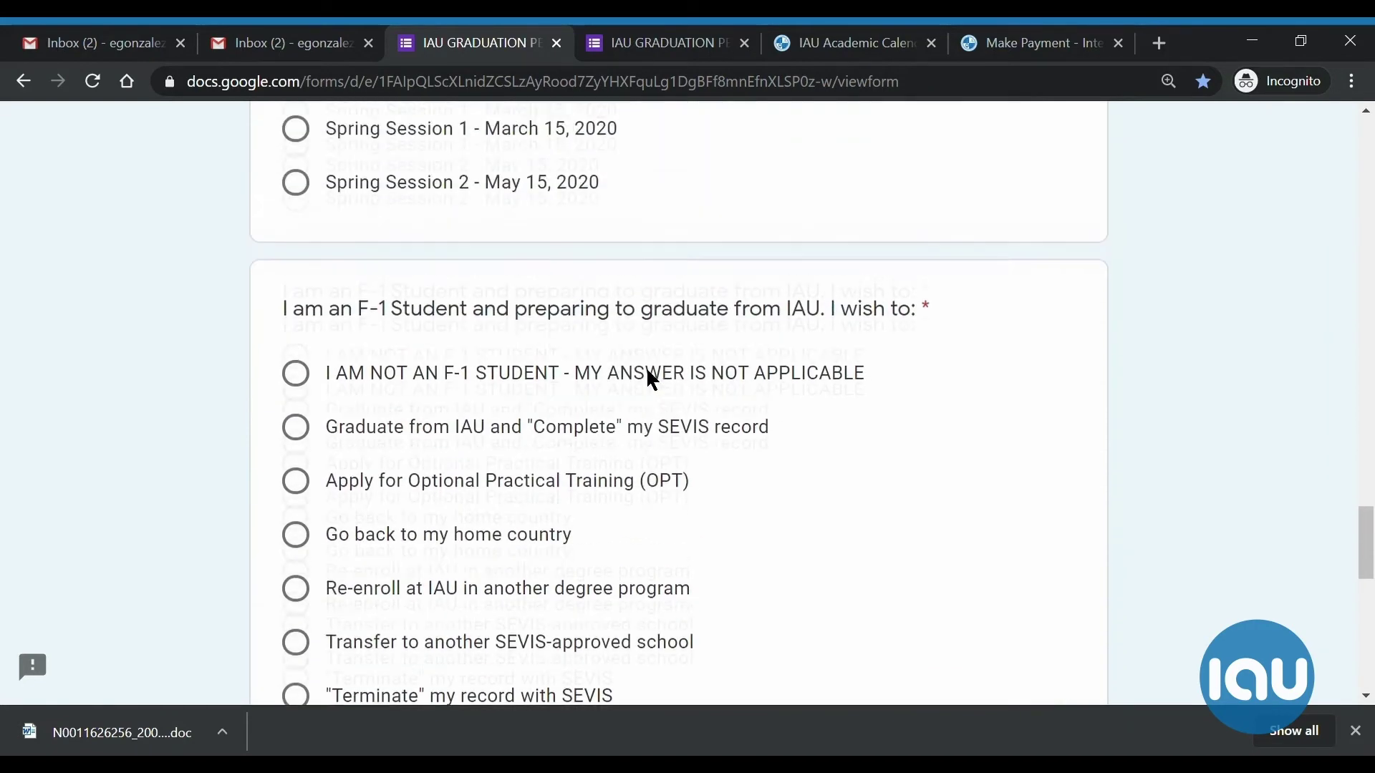
{"action": "scroll", "coordinate": [652, 380], "scroll_direction": "up", "scroll_amount": 5}
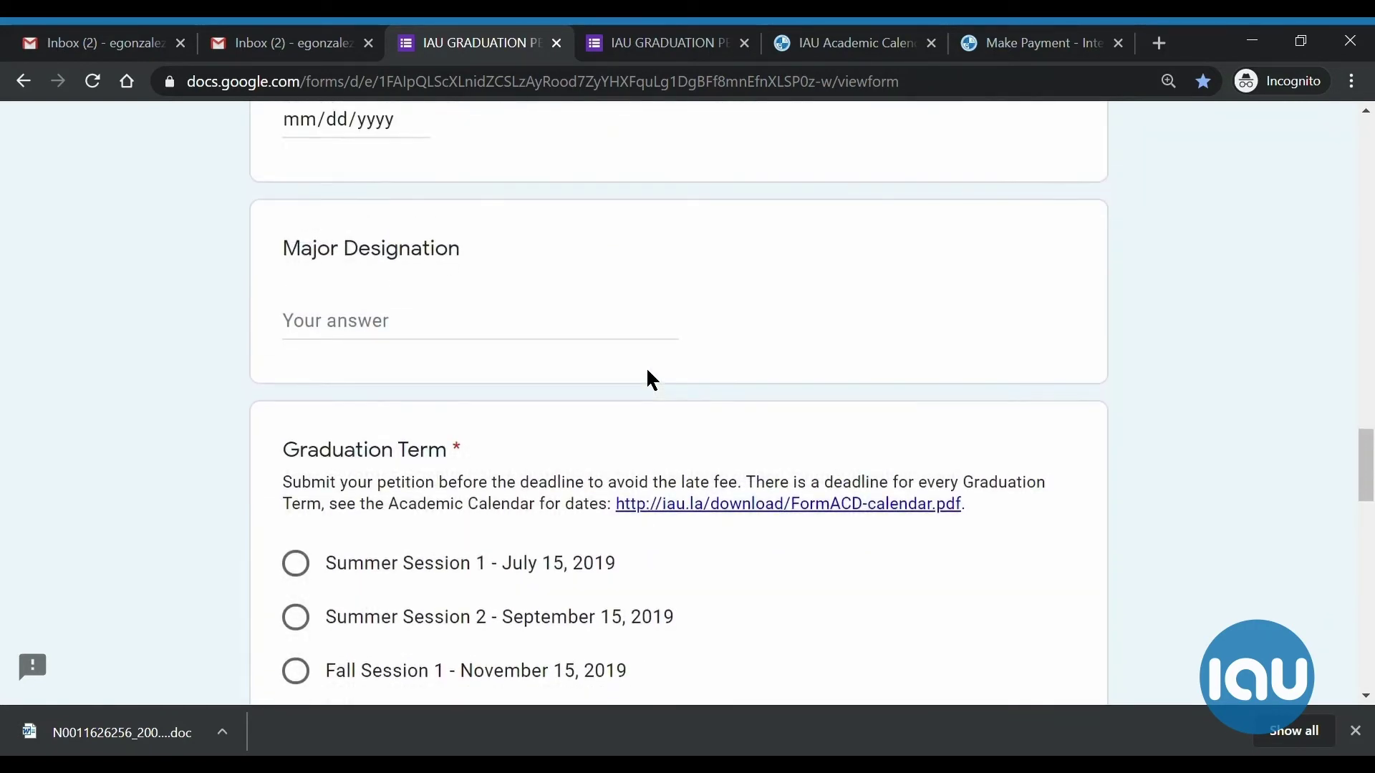
{"action": "scroll", "coordinate": [648, 373], "scroll_direction": "up", "scroll_amount": 4}
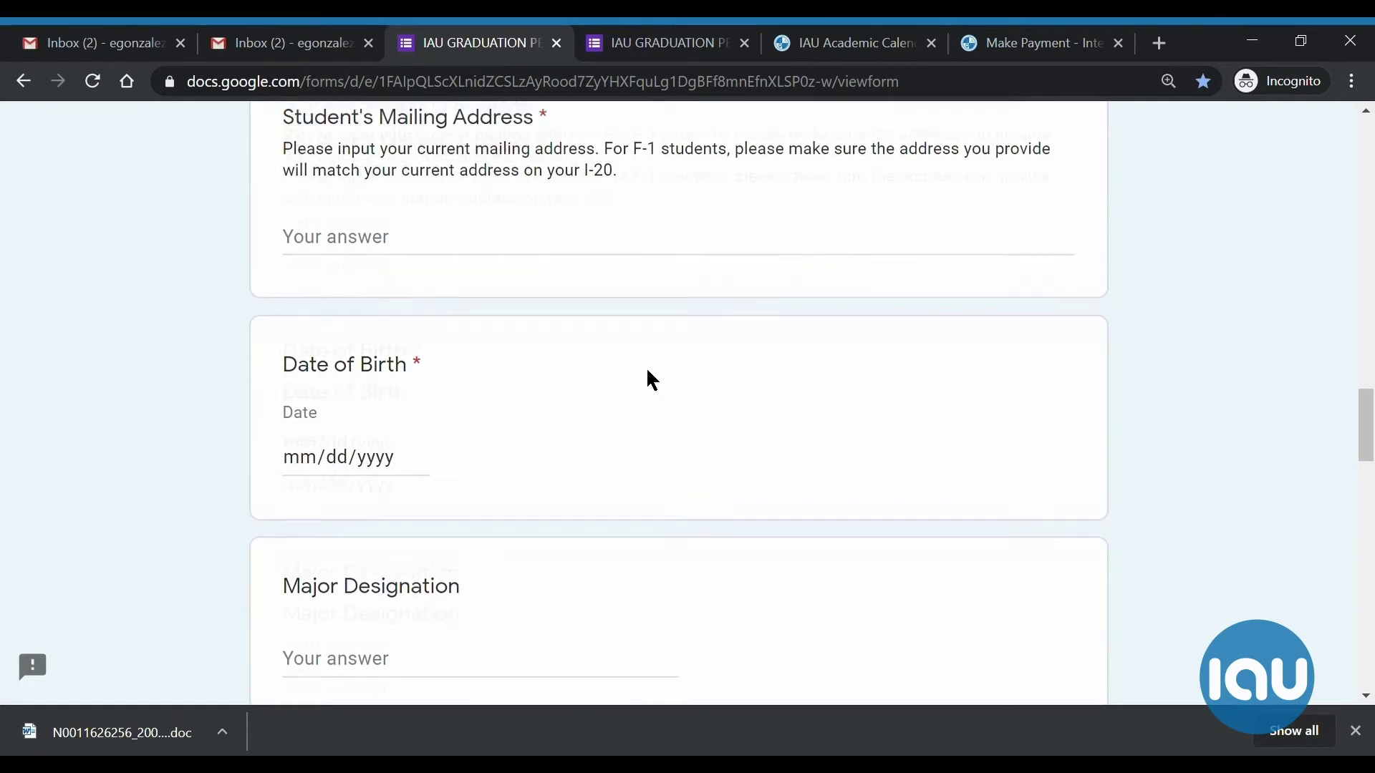
{"action": "scroll", "coordinate": [652, 380], "scroll_direction": "up", "scroll_amount": 1}
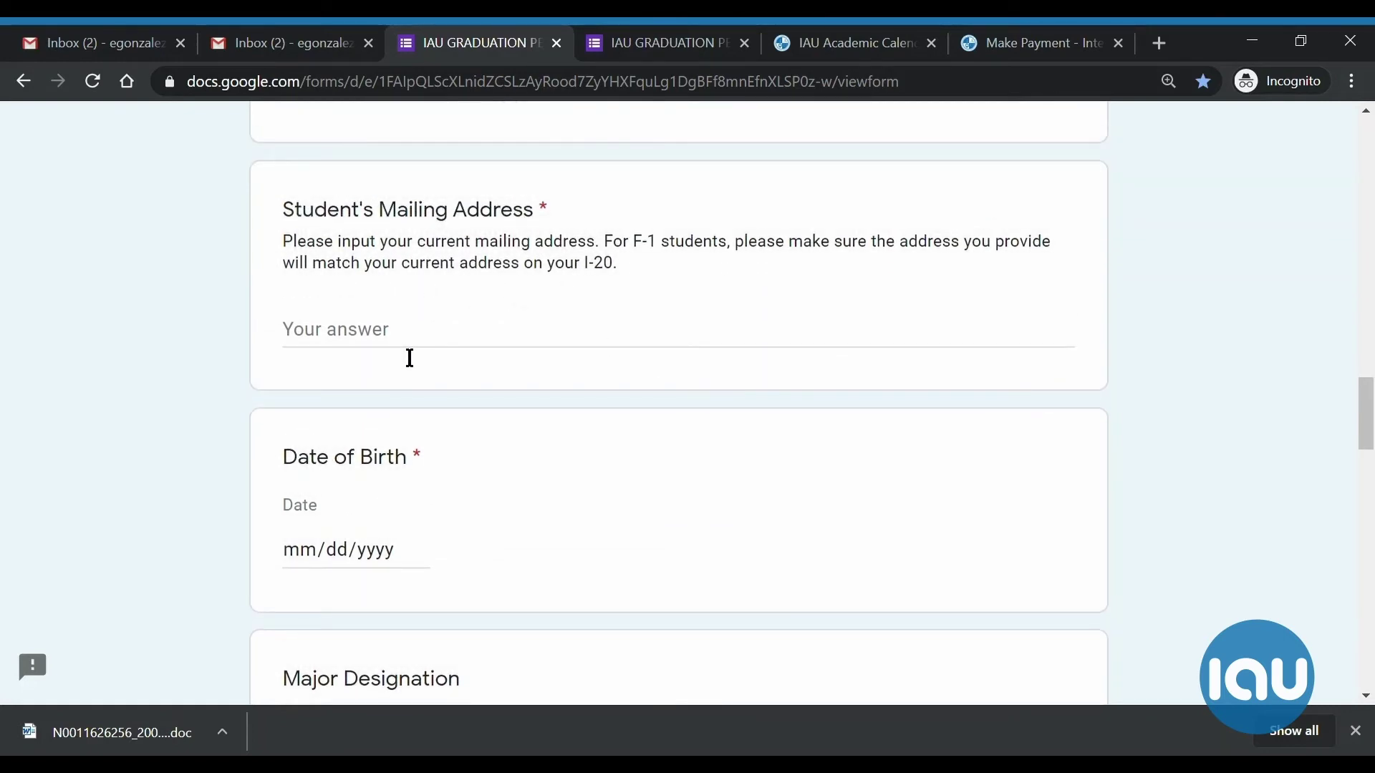
{"action": "left_click", "coordinate": [344, 342]}
{"action": "left_click", "coordinate": [154, 352]}
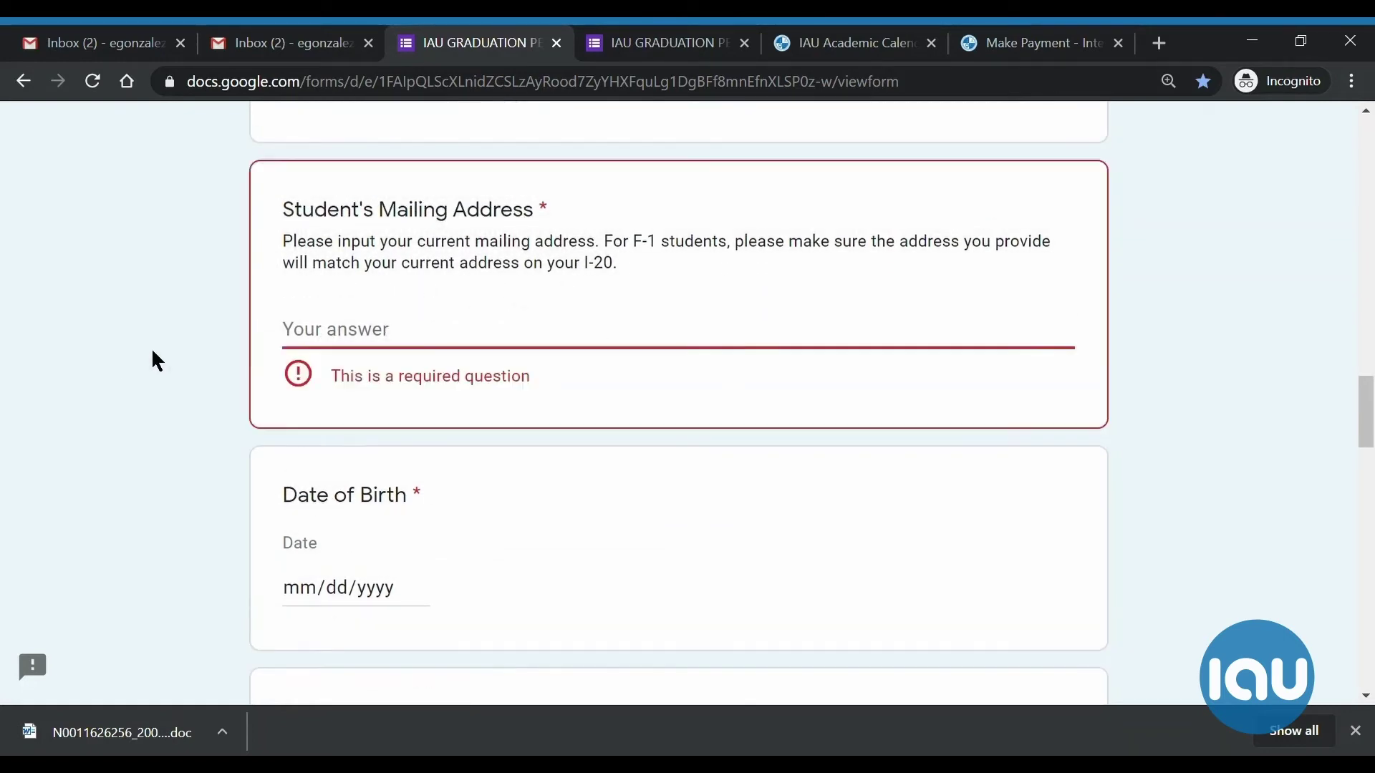
{"action": "scroll", "coordinate": [273, 533], "scroll_direction": "down", "scroll_amount": 1}
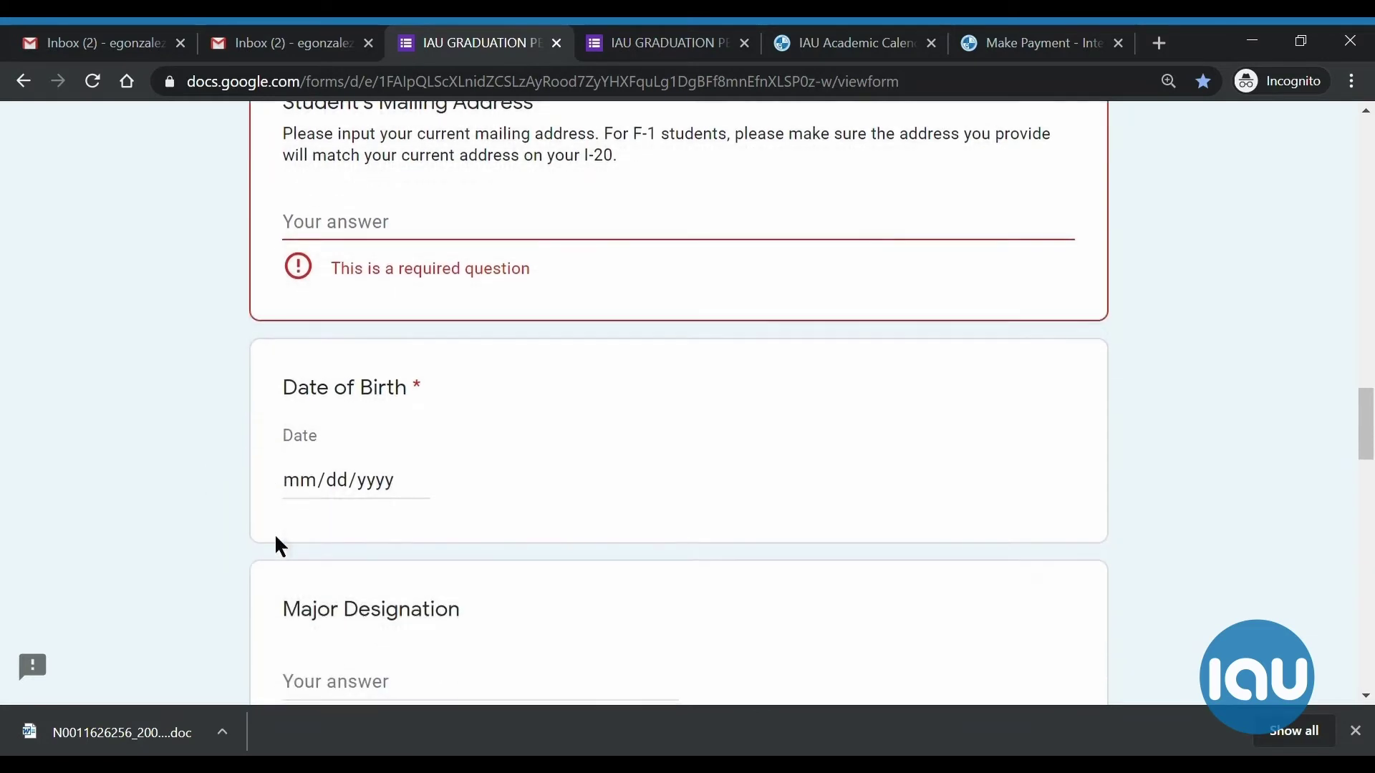
{"action": "left_click", "coordinate": [300, 487]}
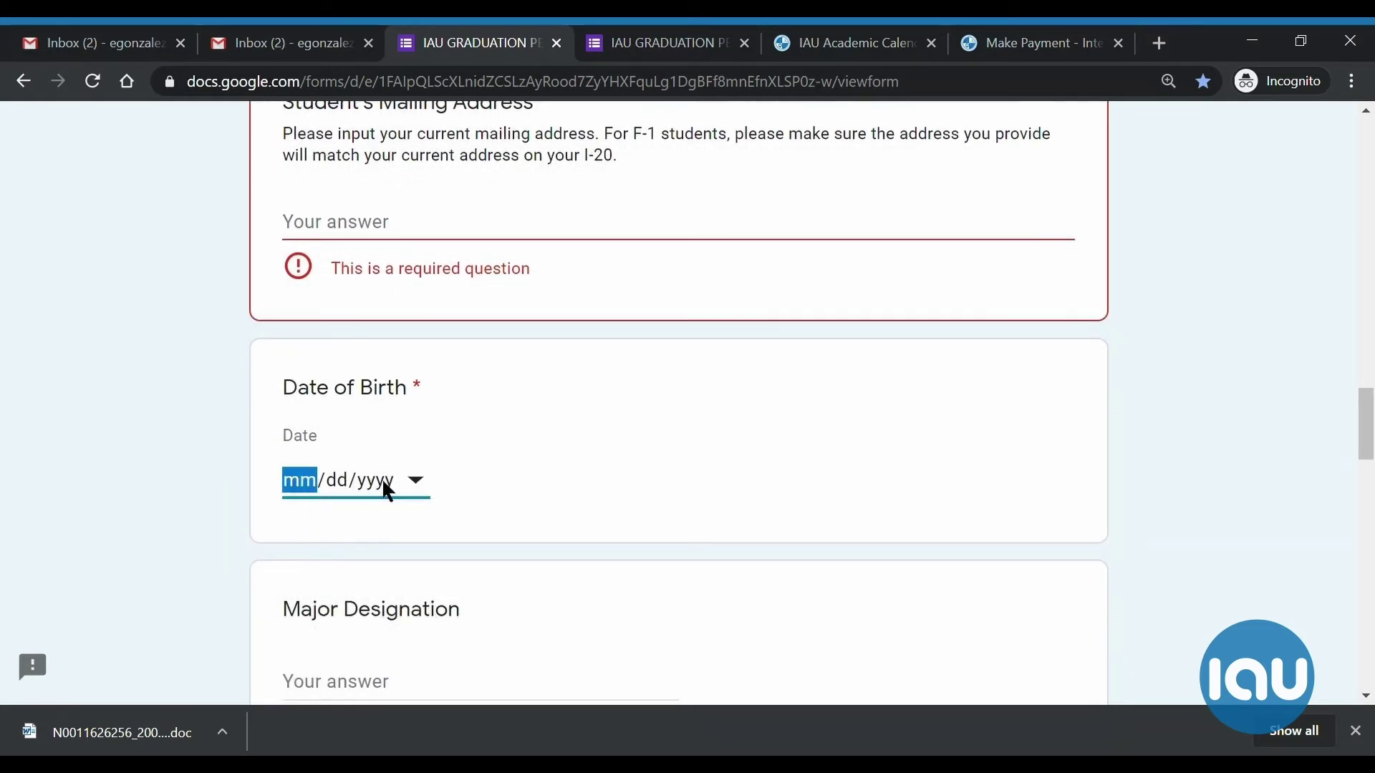
{"action": "left_click", "coordinate": [252, 489]}
{"action": "scroll", "coordinate": [257, 495], "scroll_direction": "down", "scroll_amount": 2}
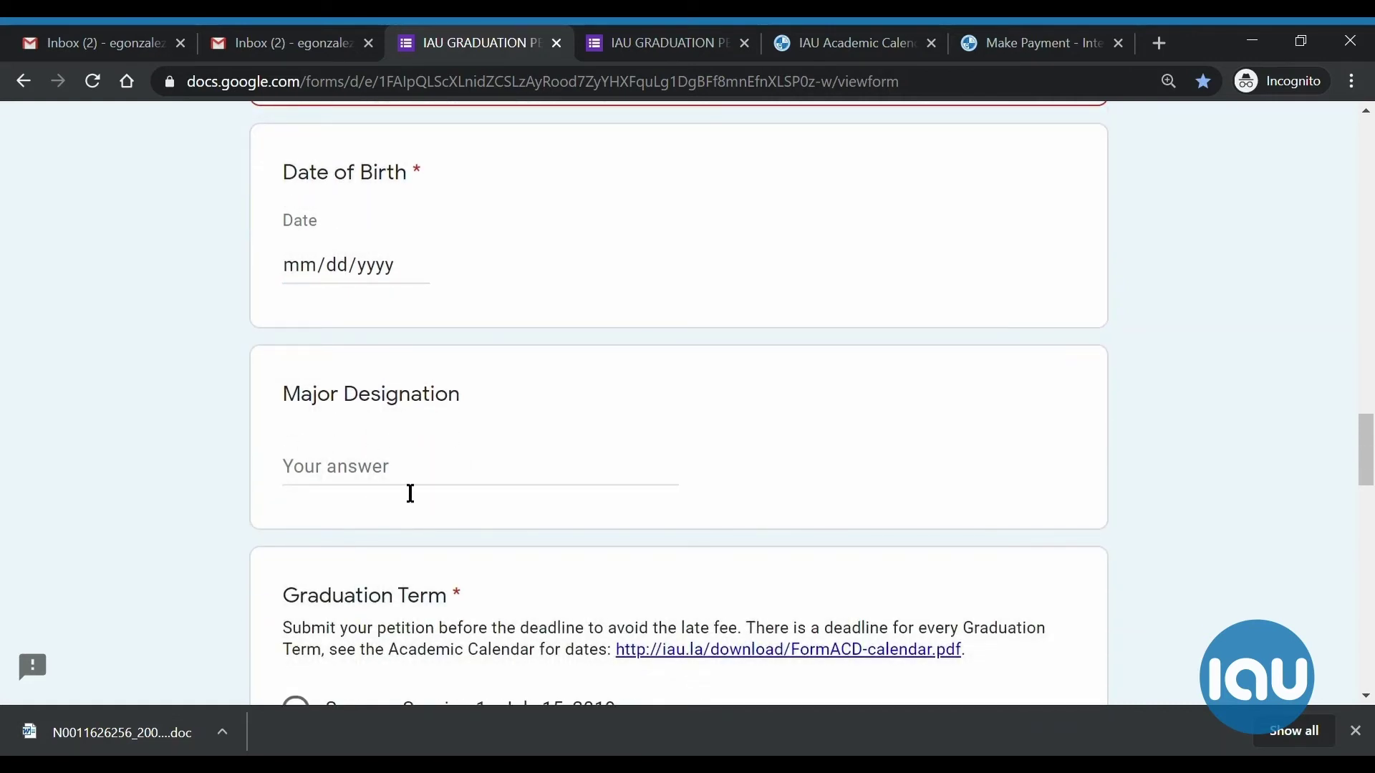
{"action": "left_click", "coordinate": [324, 483]}
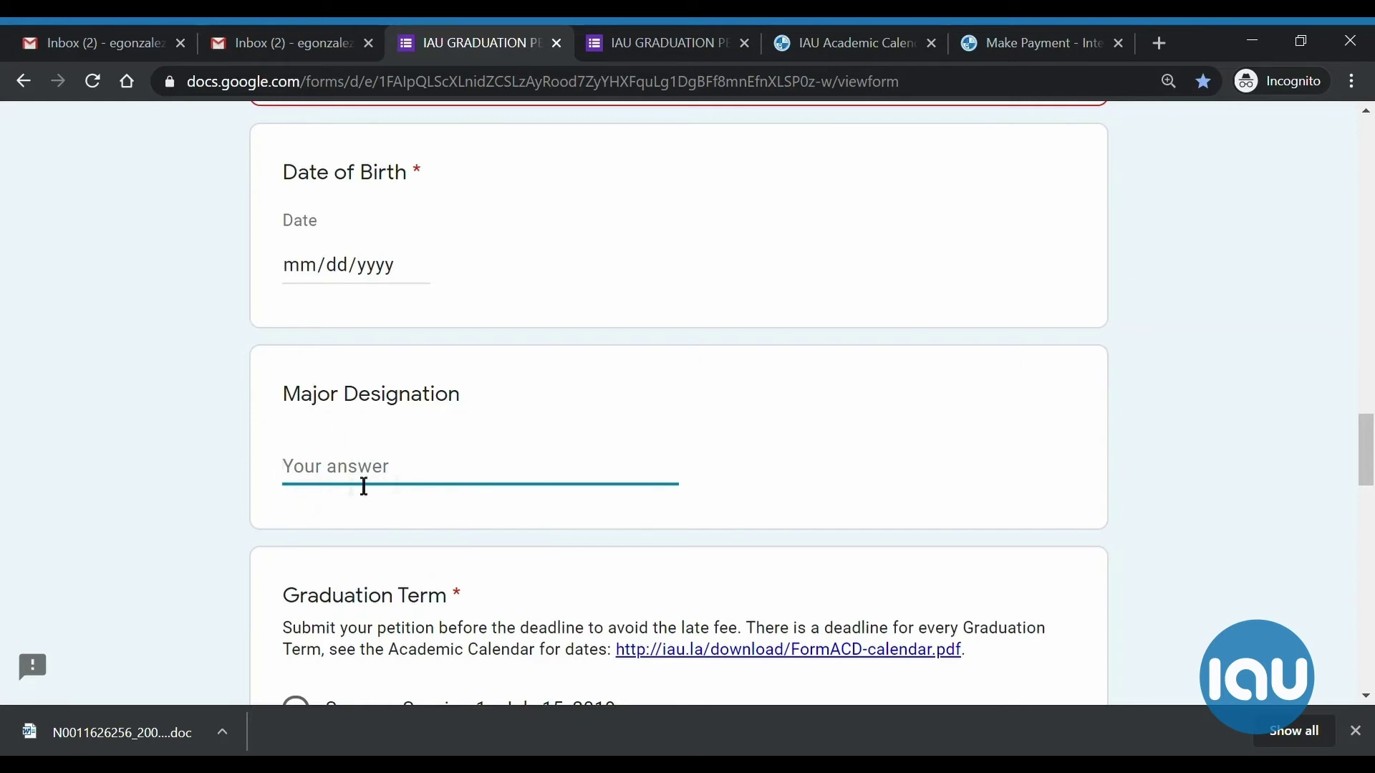
{"action": "left_click", "coordinate": [202, 469]}
{"action": "scroll", "coordinate": [218, 473], "scroll_direction": "down", "scroll_amount": 3}
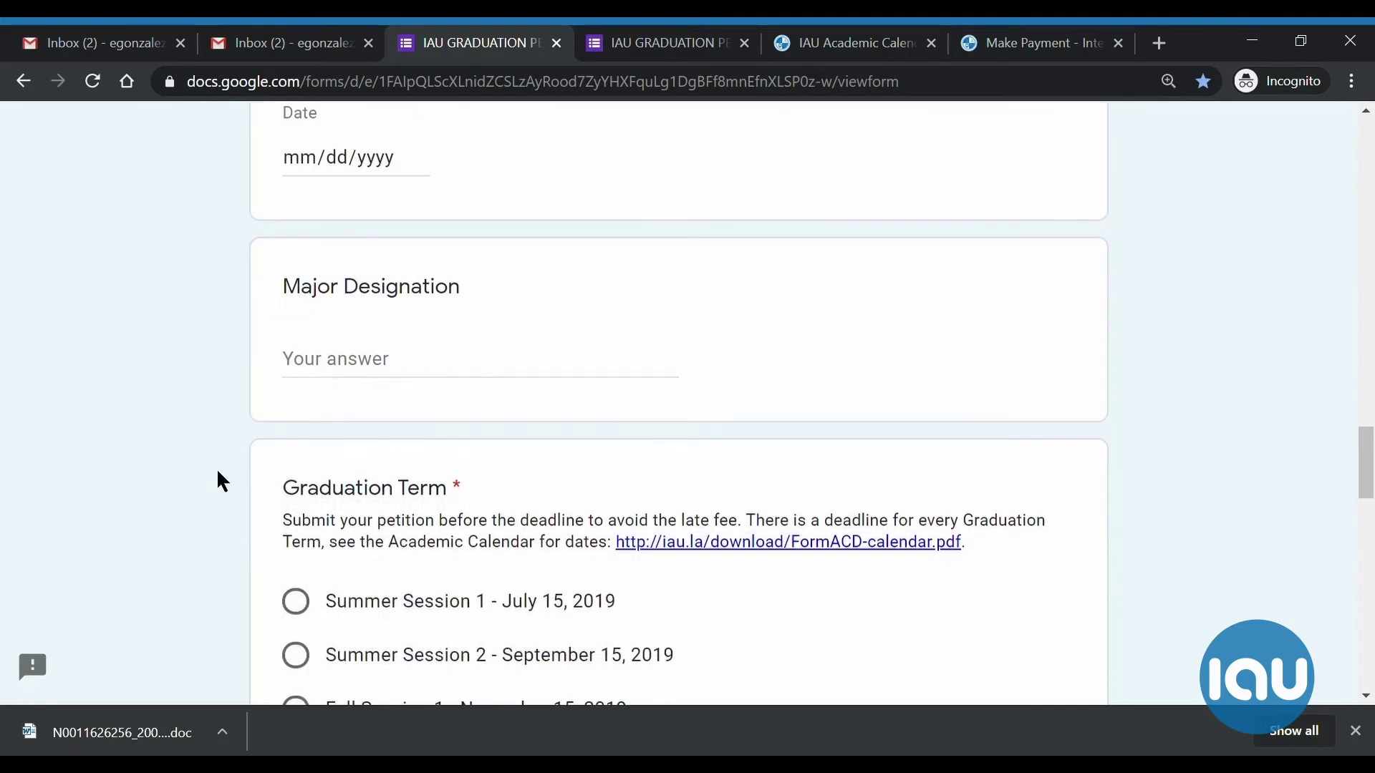
{"action": "scroll", "coordinate": [218, 472], "scroll_direction": "down", "scroll_amount": 3}
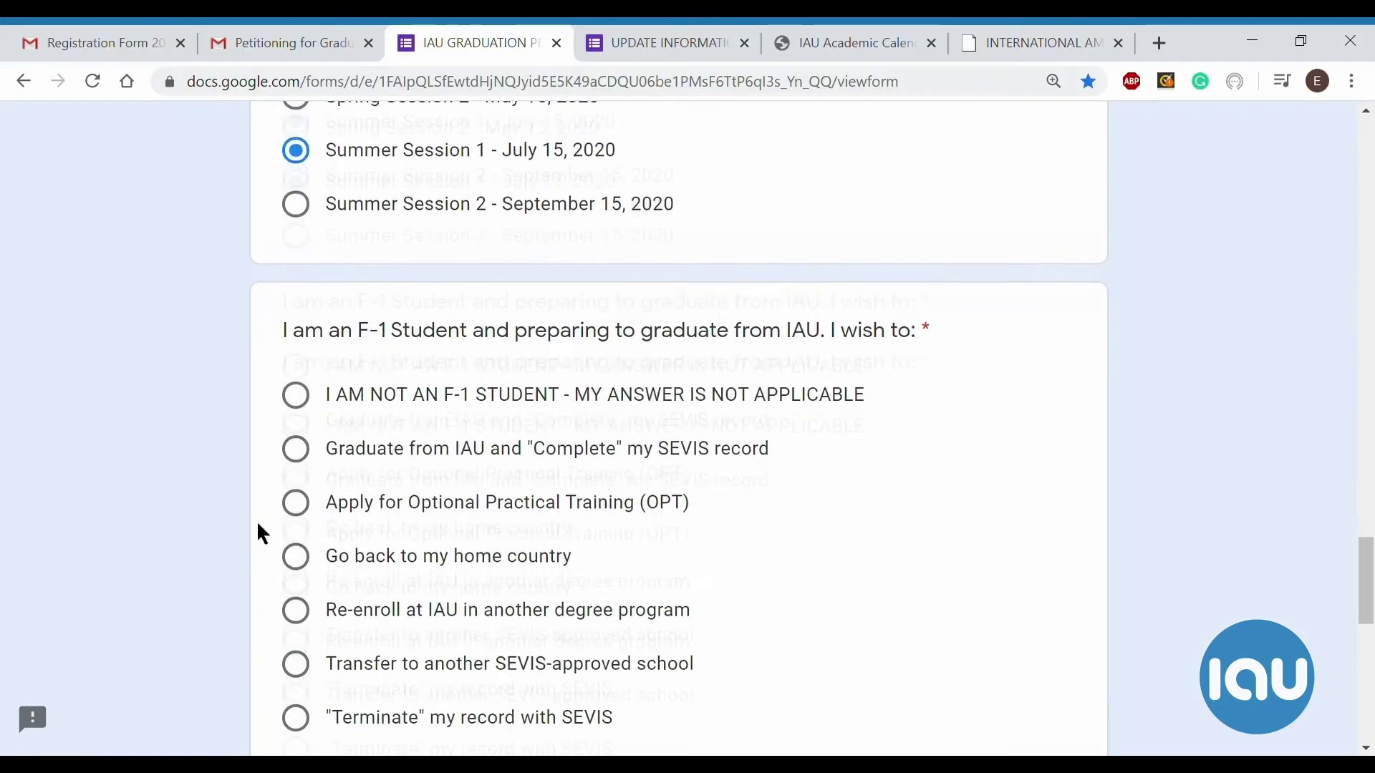
{"action": "scroll", "coordinate": [258, 528], "scroll_direction": "down", "scroll_amount": 1}
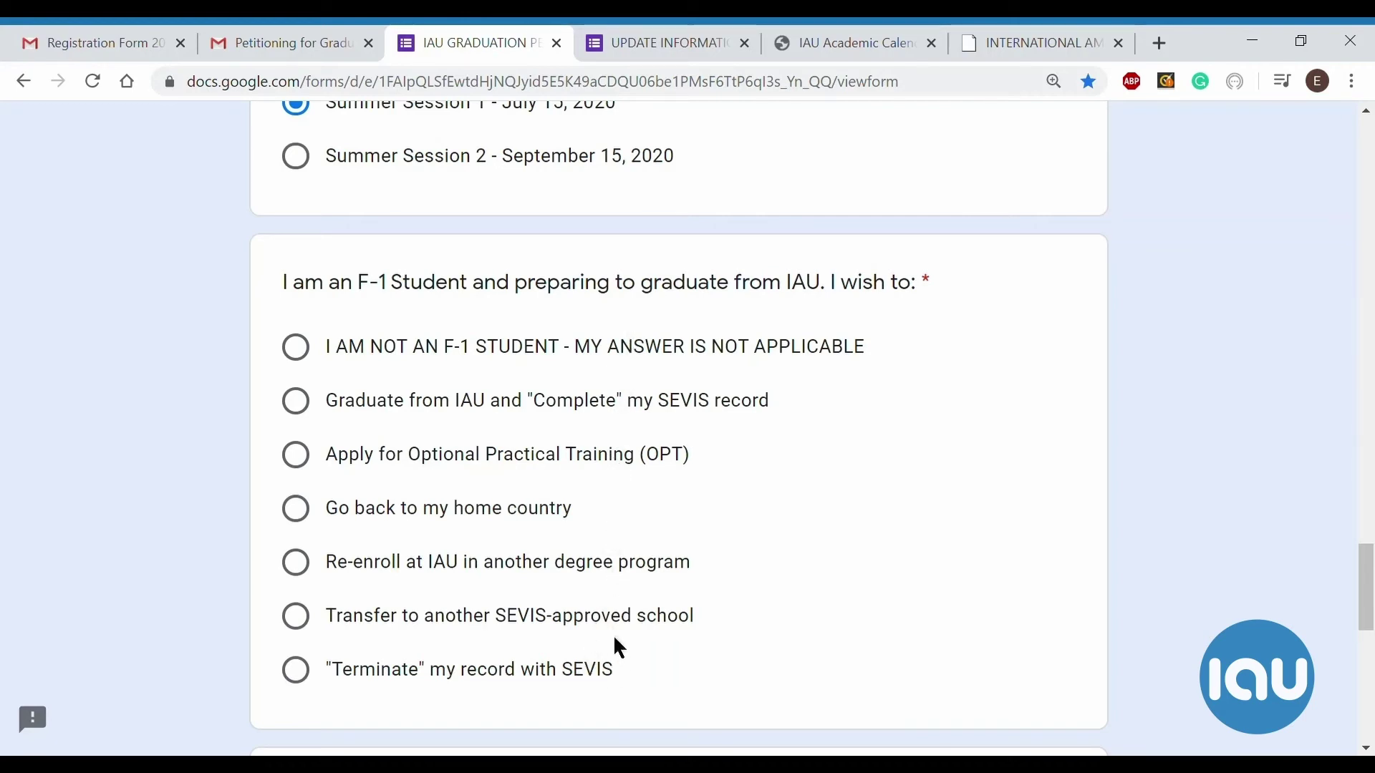
Step: Choose 'I AM NOT AN F-1 STUDENT - MY ANSWER IS NOT APPLICABLE' for the F-1 plans question
{"action": "left_click", "coordinate": [298, 350]}
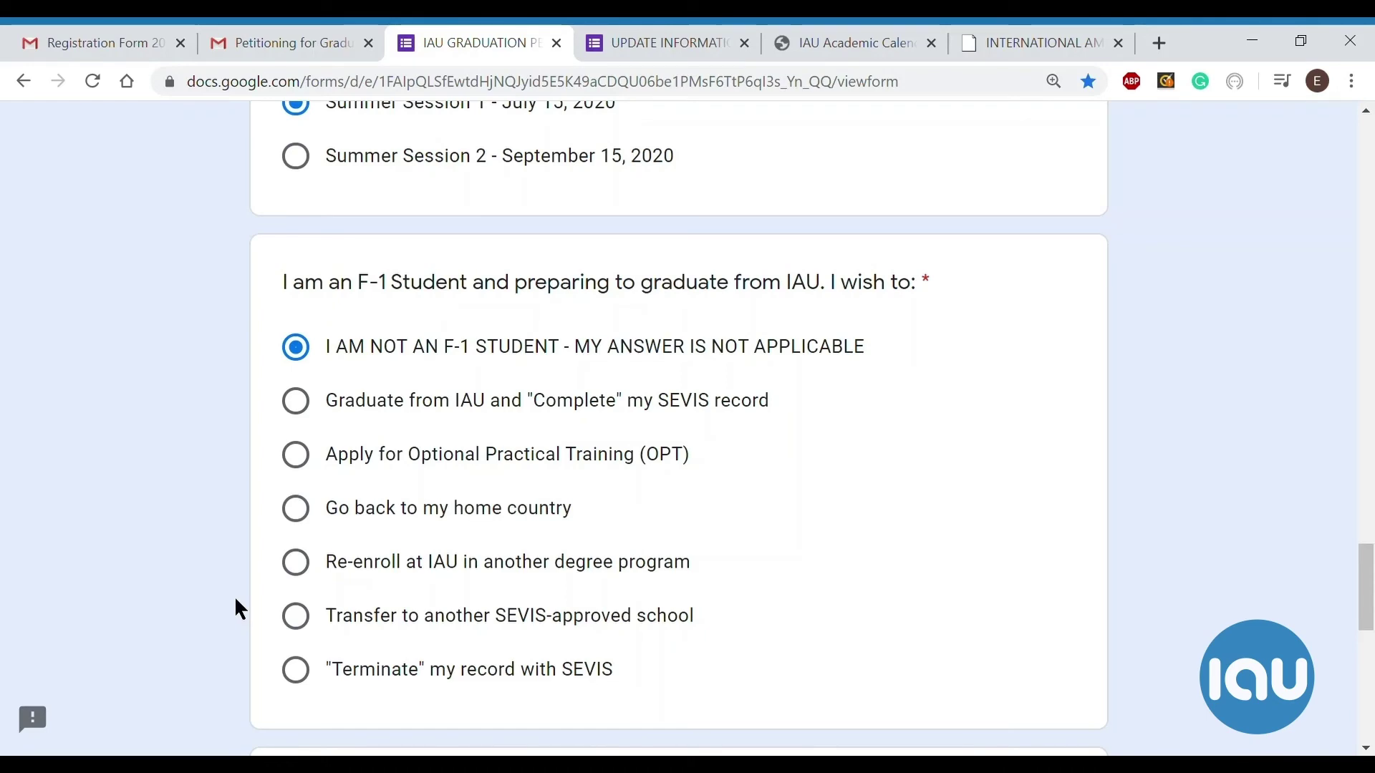
{"action": "scroll", "coordinate": [236, 599], "scroll_direction": "down", "scroll_amount": 2}
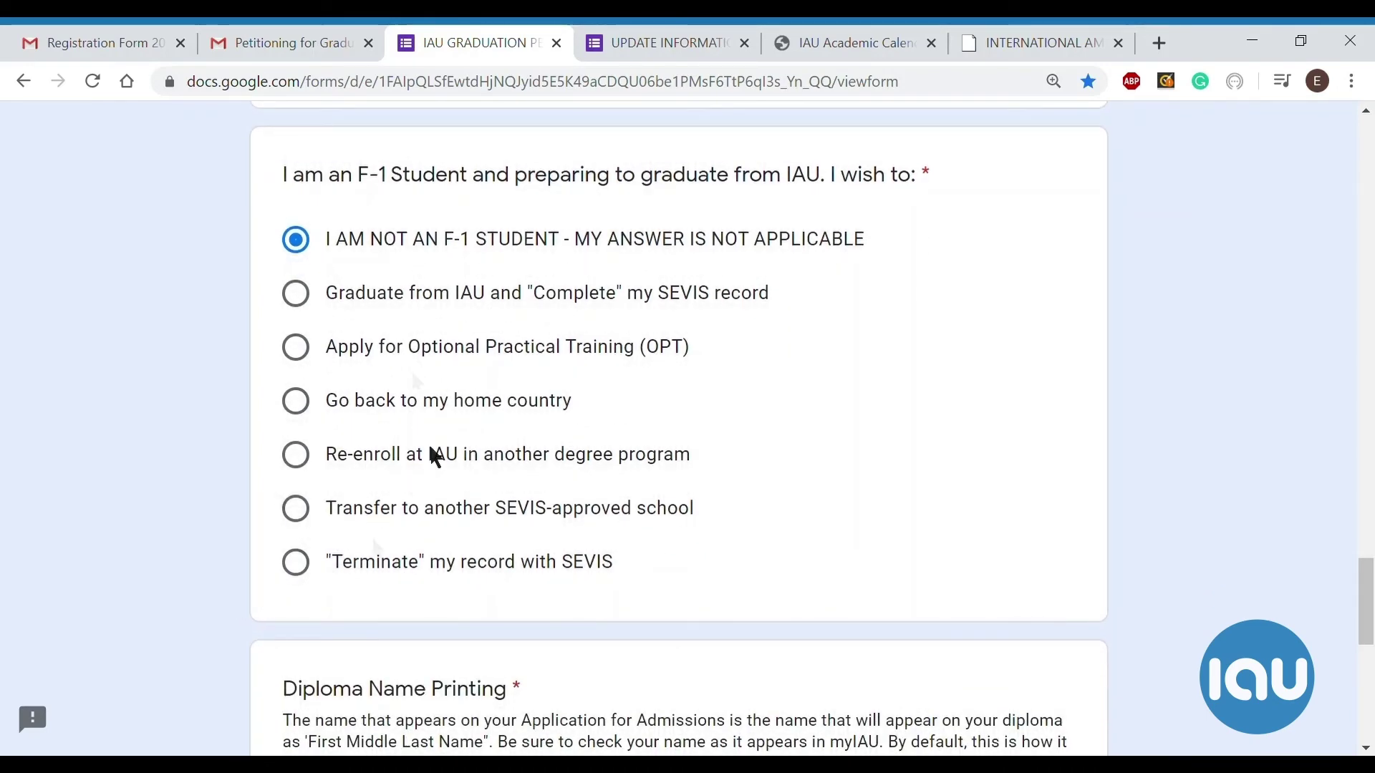
Step: Choose 'My name is correct as indicated in myIAU' and open the Update Information Request Form link separately
{"action": "scroll", "coordinate": [454, 652], "scroll_direction": "down", "scroll_amount": 6}
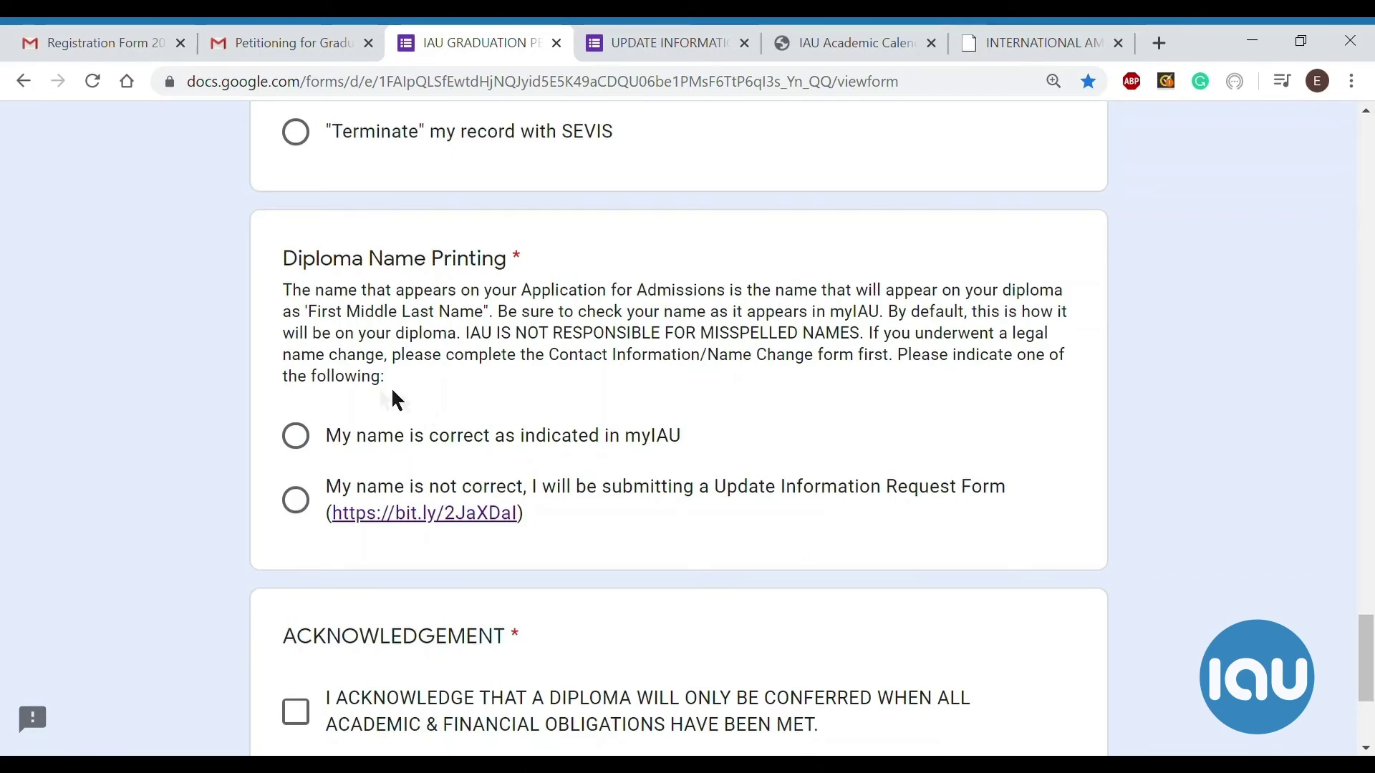
{"action": "left_click", "coordinate": [316, 450]}
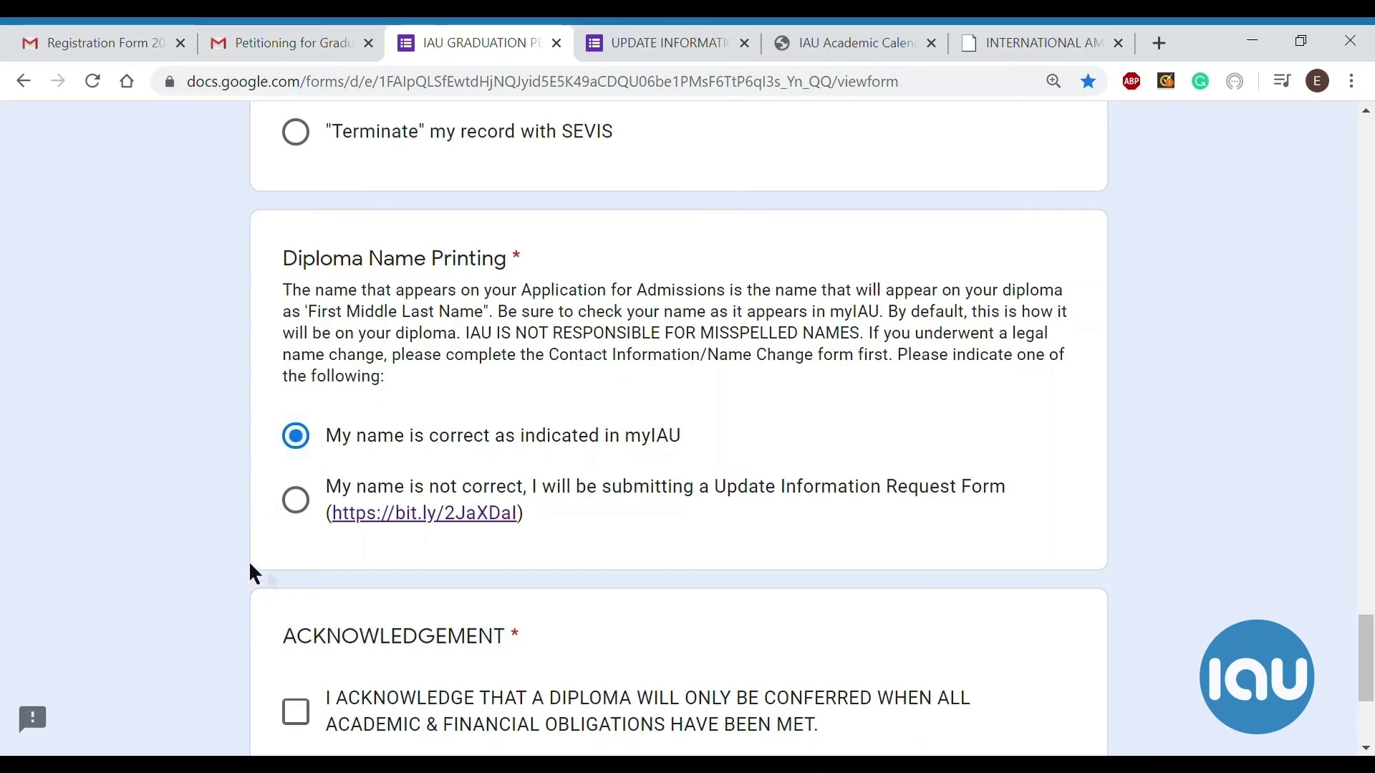
{"action": "scroll", "coordinate": [252, 571], "scroll_direction": "down", "scroll_amount": 2}
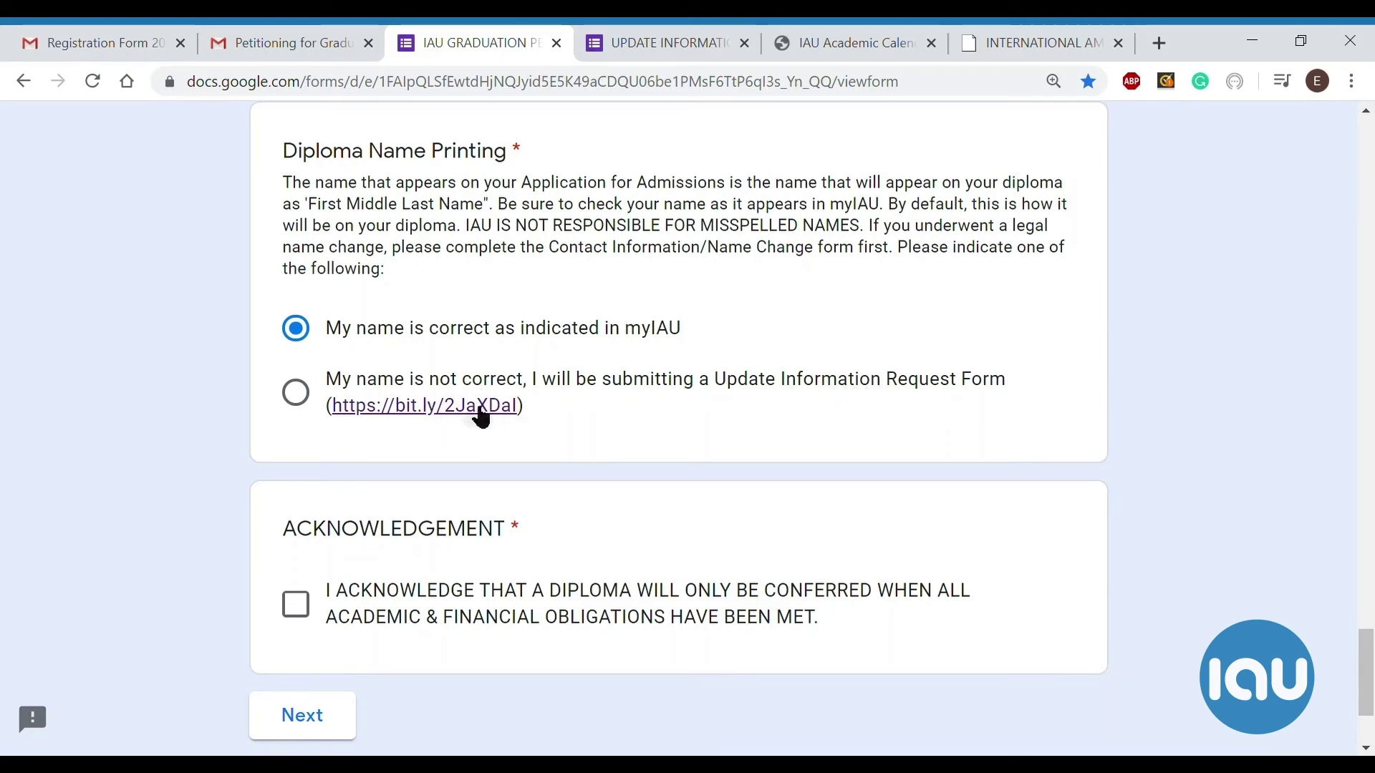
{"action": "middle_click", "coordinate": [429, 413]}
Step: Follow the redirect to the Update Information Request Form and scroll through its Student Information page
{"action": "left_click", "coordinate": [906, 32]}
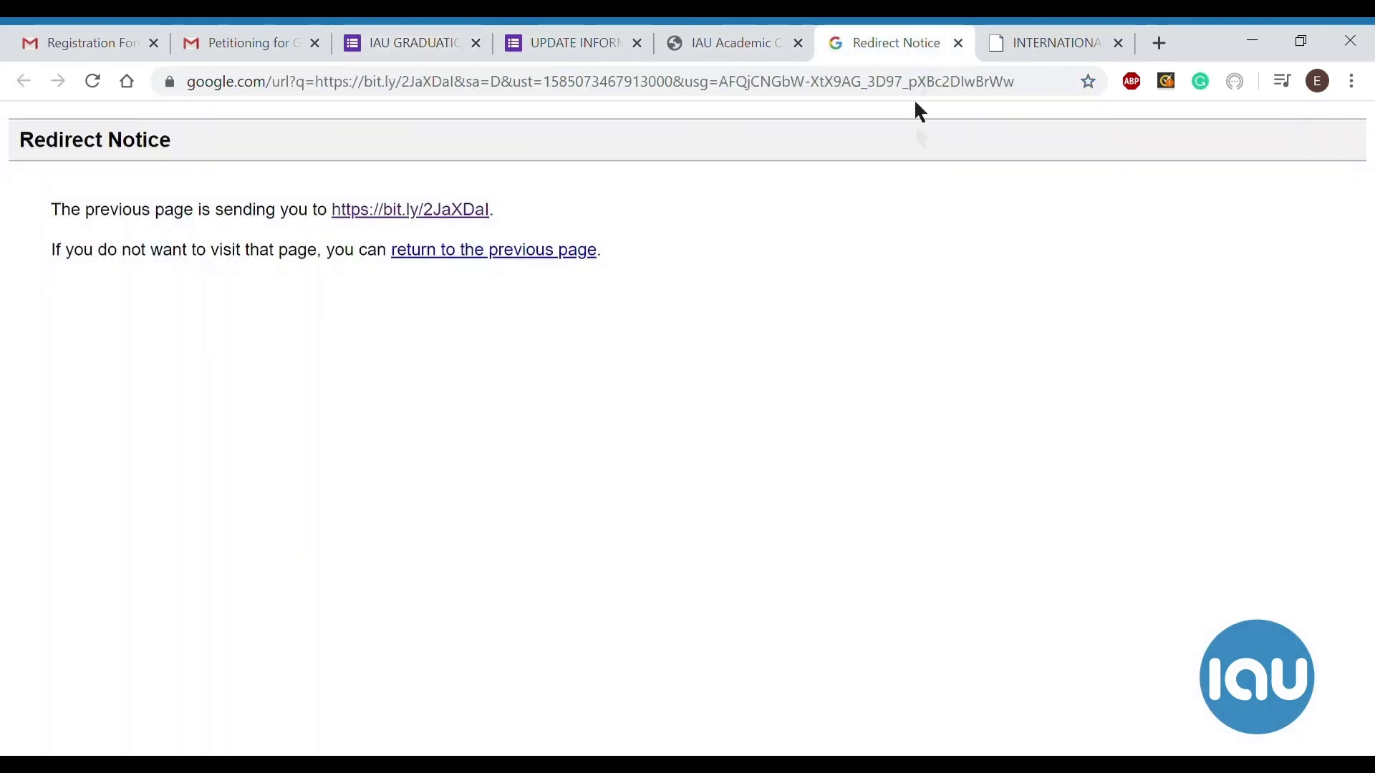
{"action": "left_click", "coordinate": [488, 220]}
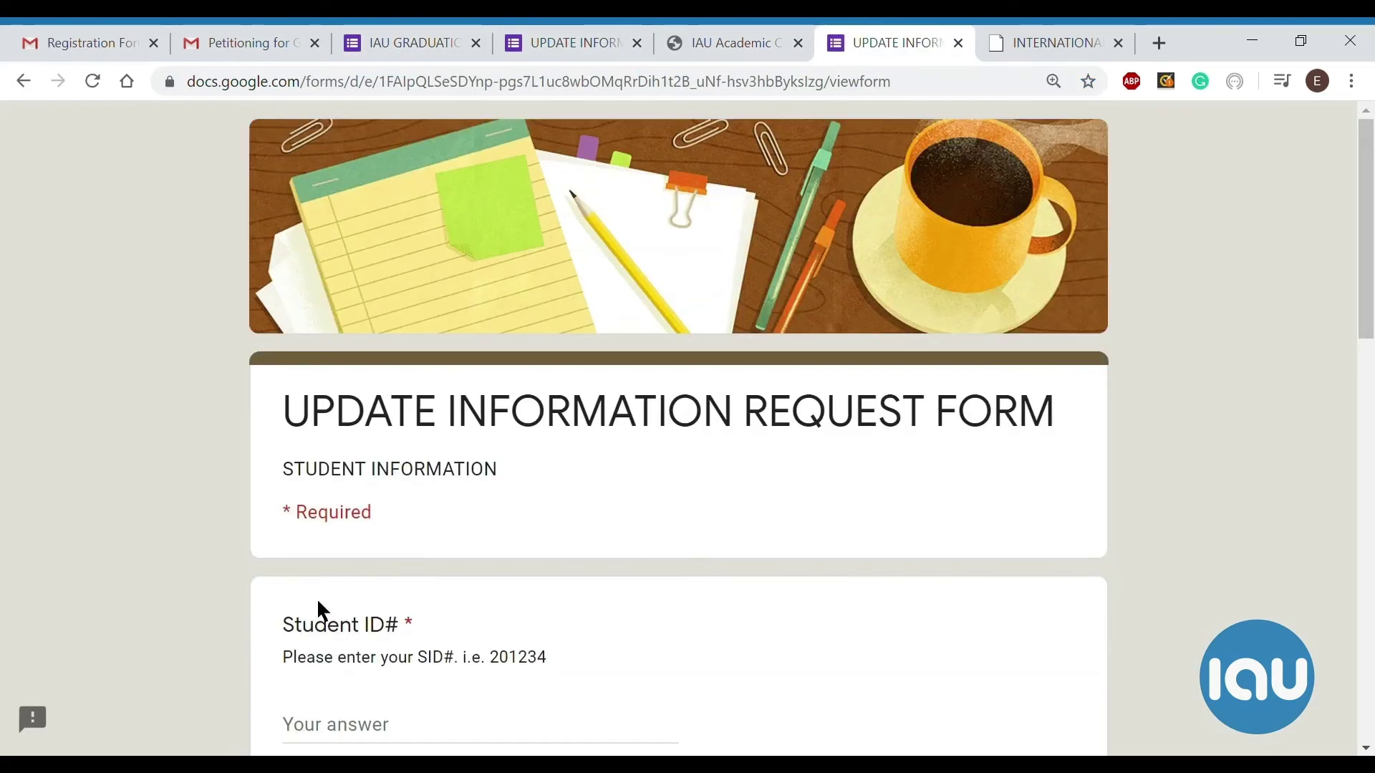
{"action": "scroll", "coordinate": [169, 565], "scroll_direction": "down", "scroll_amount": 1}
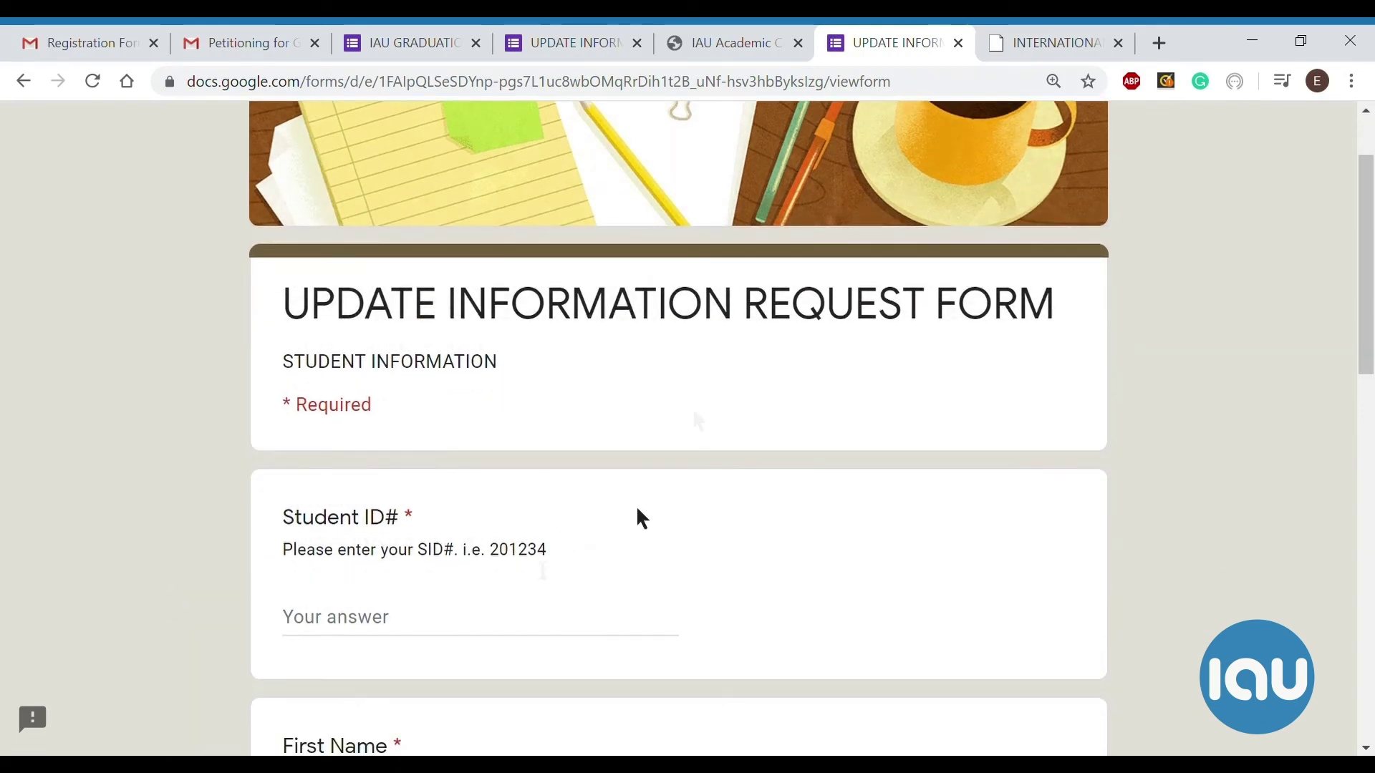
{"action": "scroll", "coordinate": [435, 527], "scroll_direction": "down", "scroll_amount": 4}
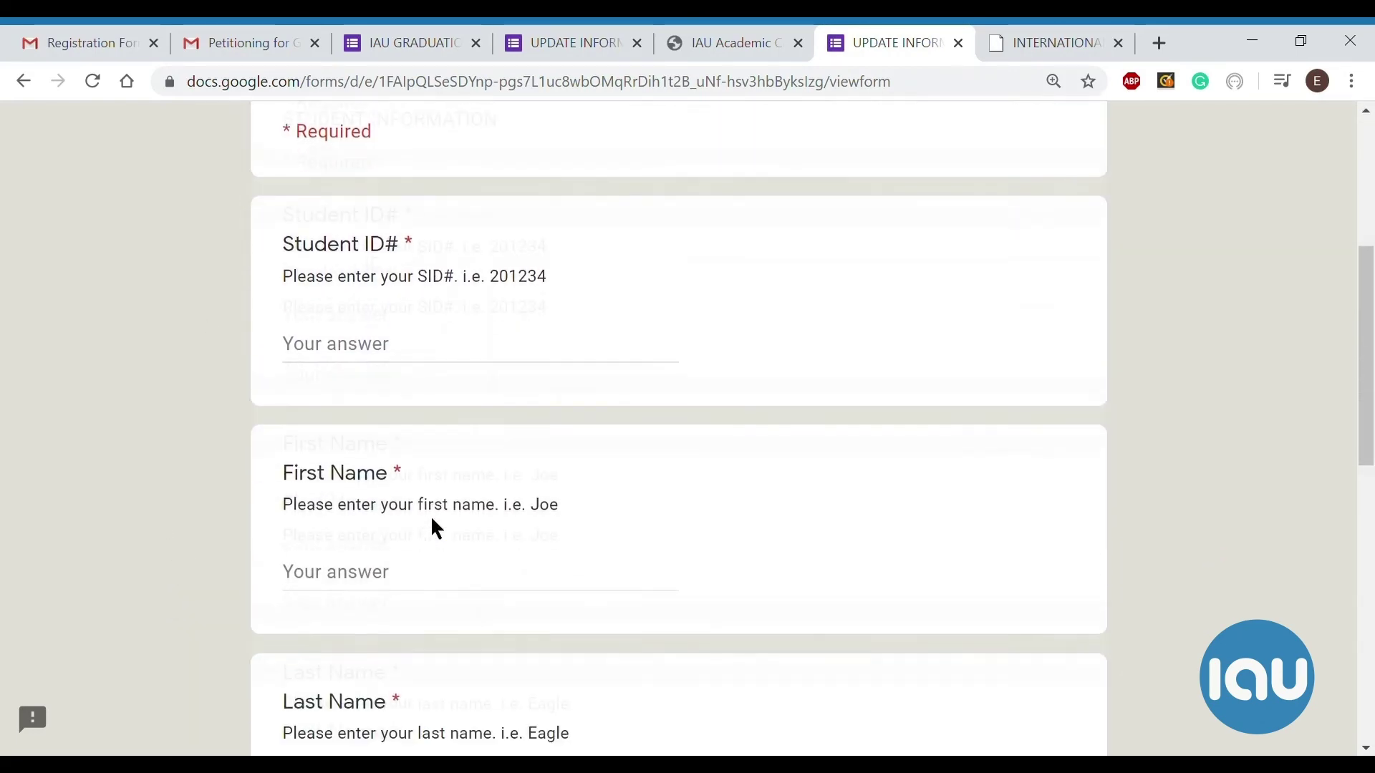
{"action": "scroll", "coordinate": [500, 335], "scroll_direction": "up", "scroll_amount": 3}
{"action": "scroll", "coordinate": [517, 348], "scroll_direction": "down", "scroll_amount": 1}
{"action": "scroll", "coordinate": [518, 348], "scroll_direction": "down", "scroll_amount": 1}
{"action": "scroll", "coordinate": [470, 316], "scroll_direction": "down", "scroll_amount": 7}
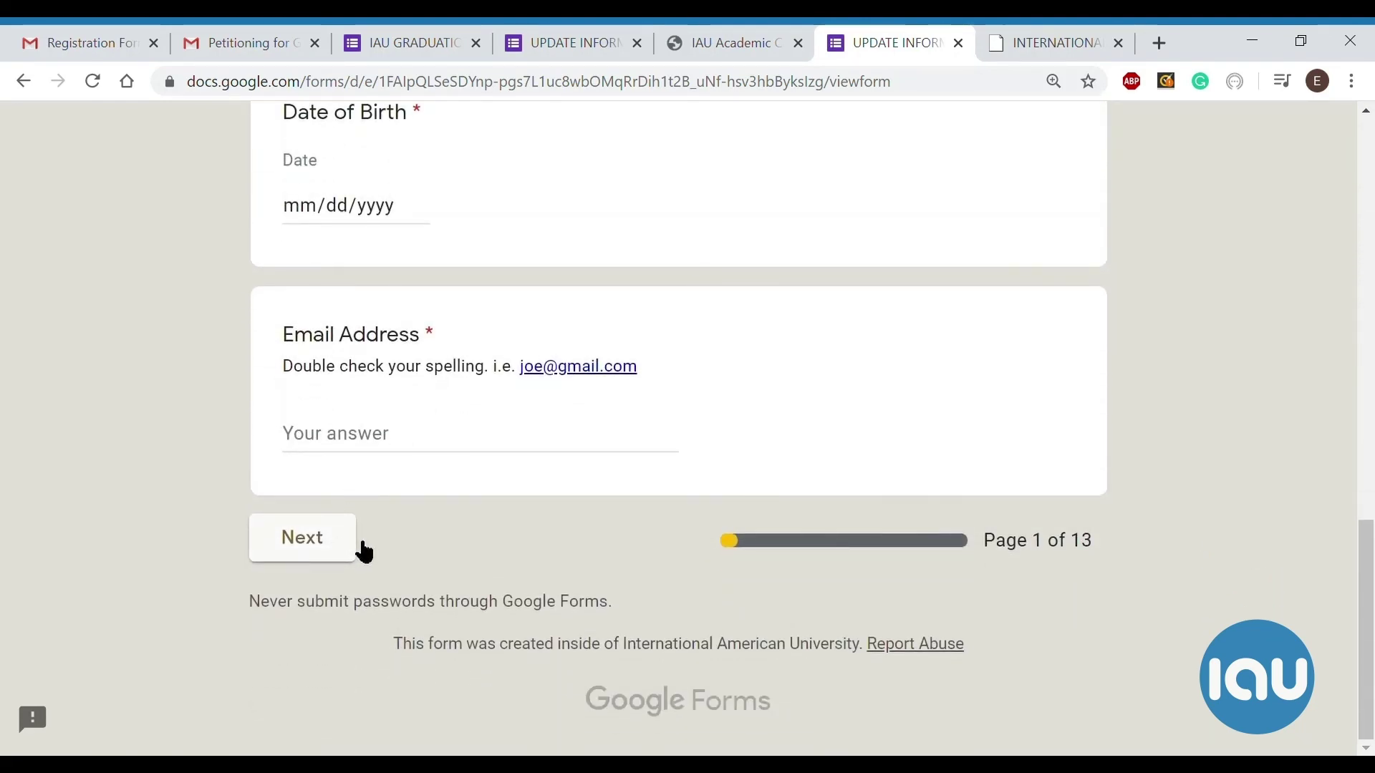
{"action": "scroll", "coordinate": [433, 537], "scroll_direction": "up", "scroll_amount": 11}
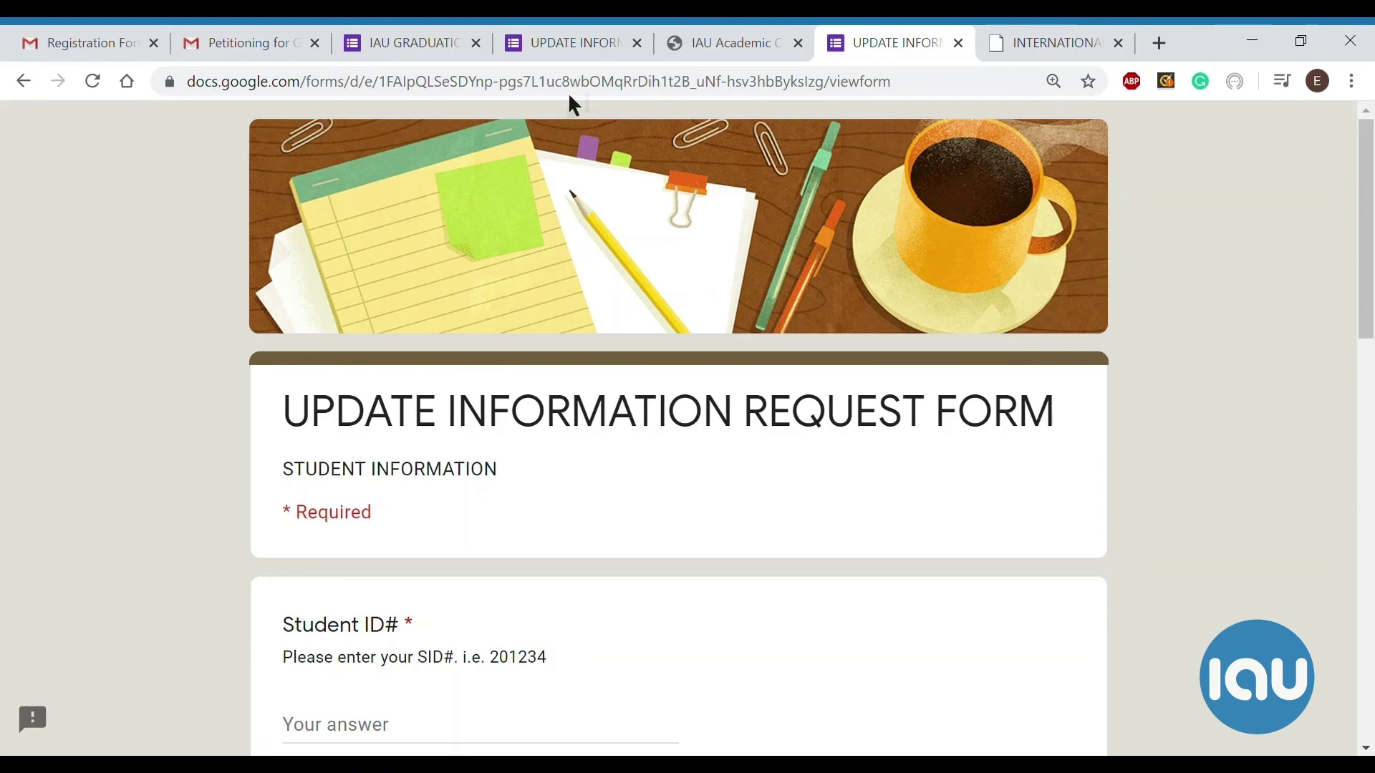
Step: Switch back to the IAU graduation petition form and scroll down to the Acknowledgement question
{"action": "left_click", "coordinate": [450, 29]}
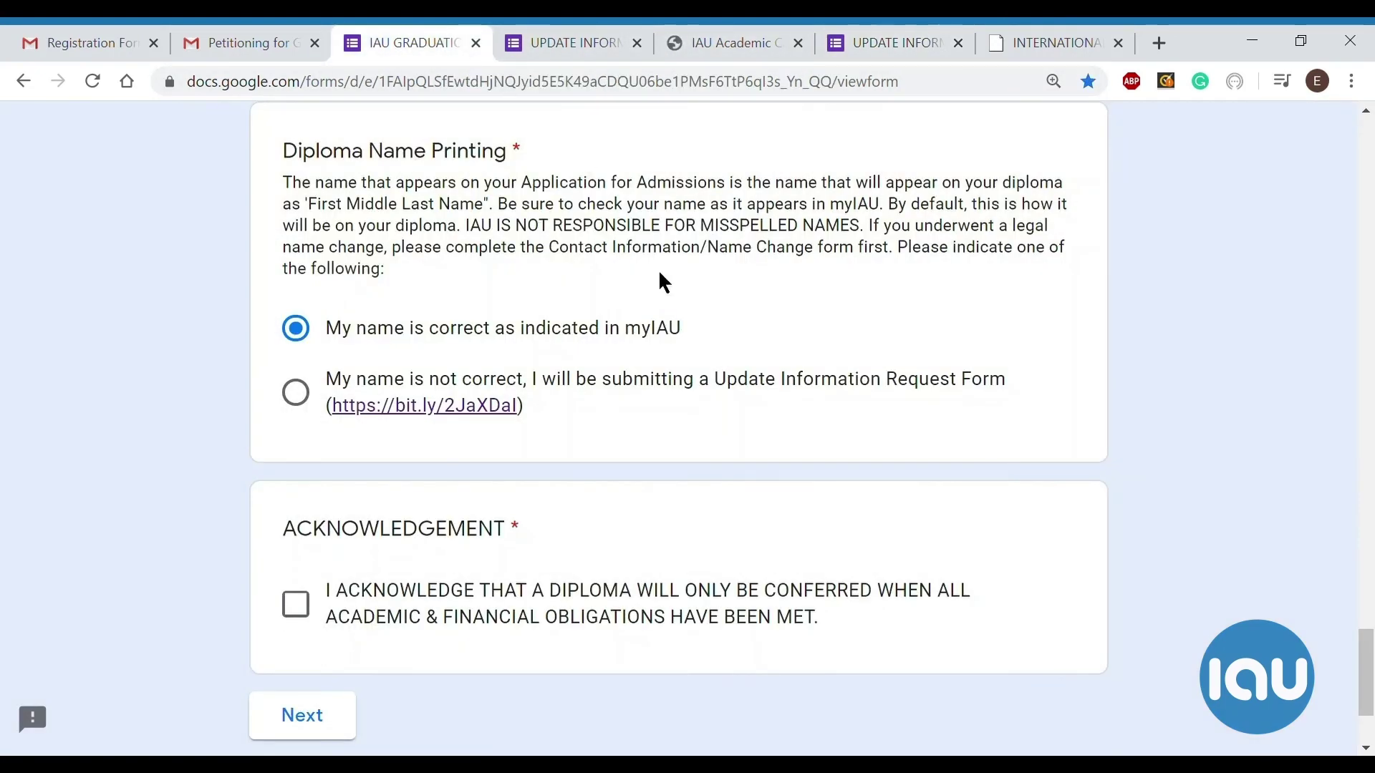
{"action": "scroll", "coordinate": [215, 444], "scroll_direction": "down", "scroll_amount": 2}
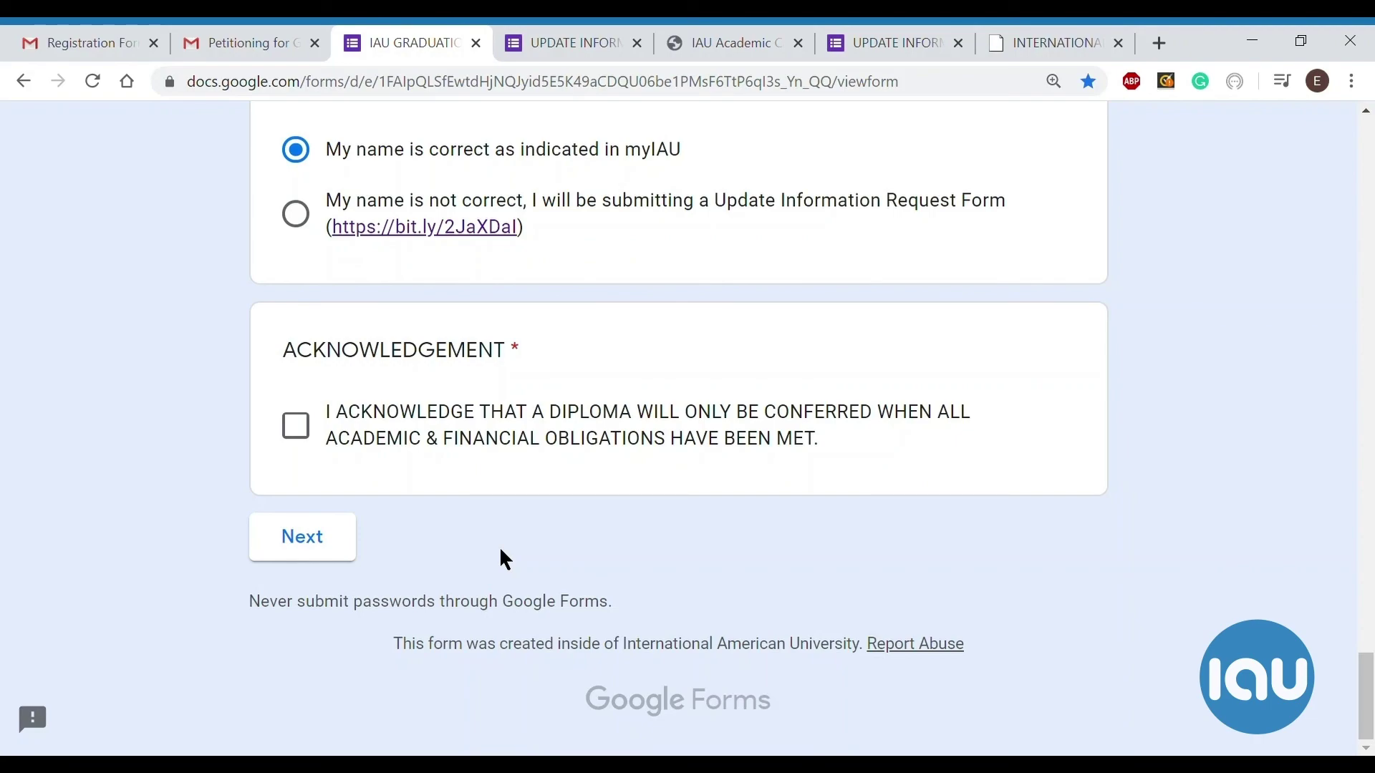
{"action": "scroll", "coordinate": [567, 537], "scroll_direction": "up", "scroll_amount": 20}
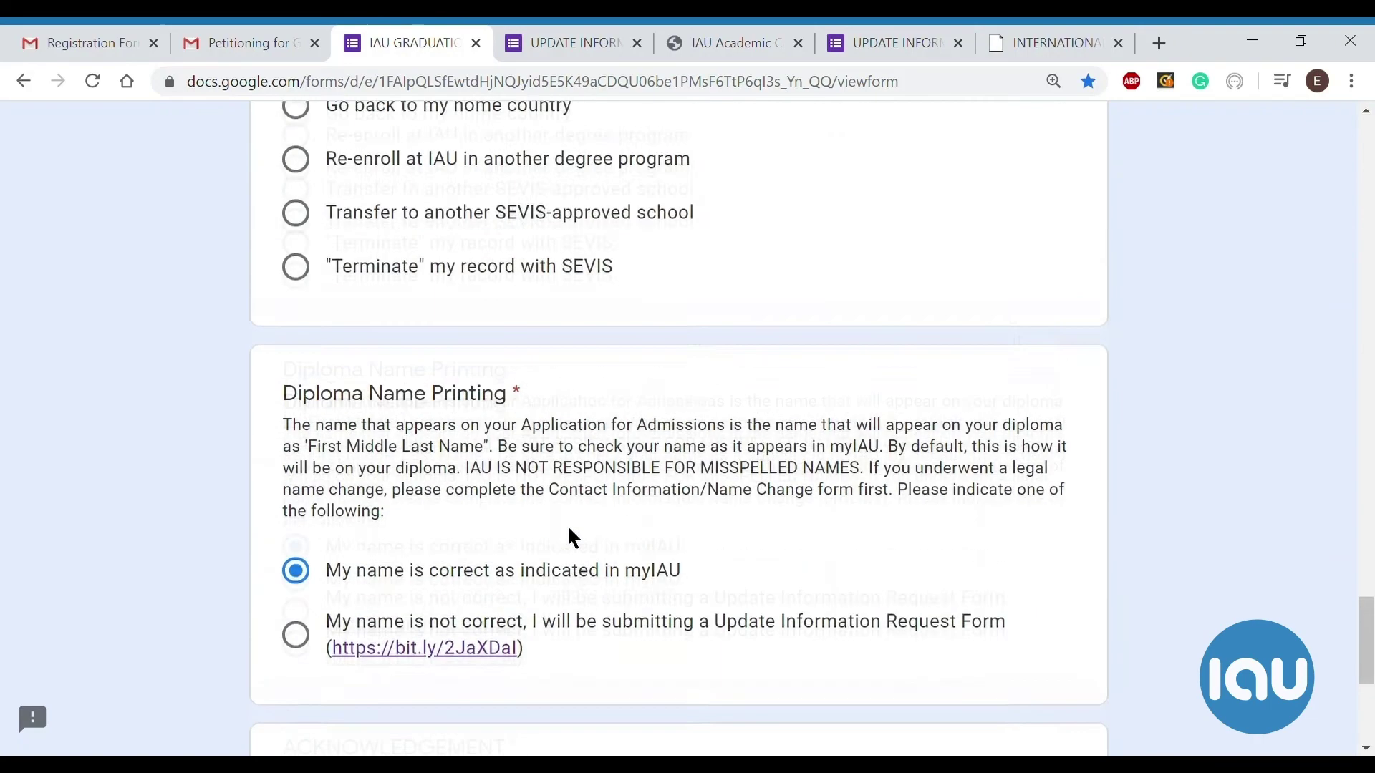